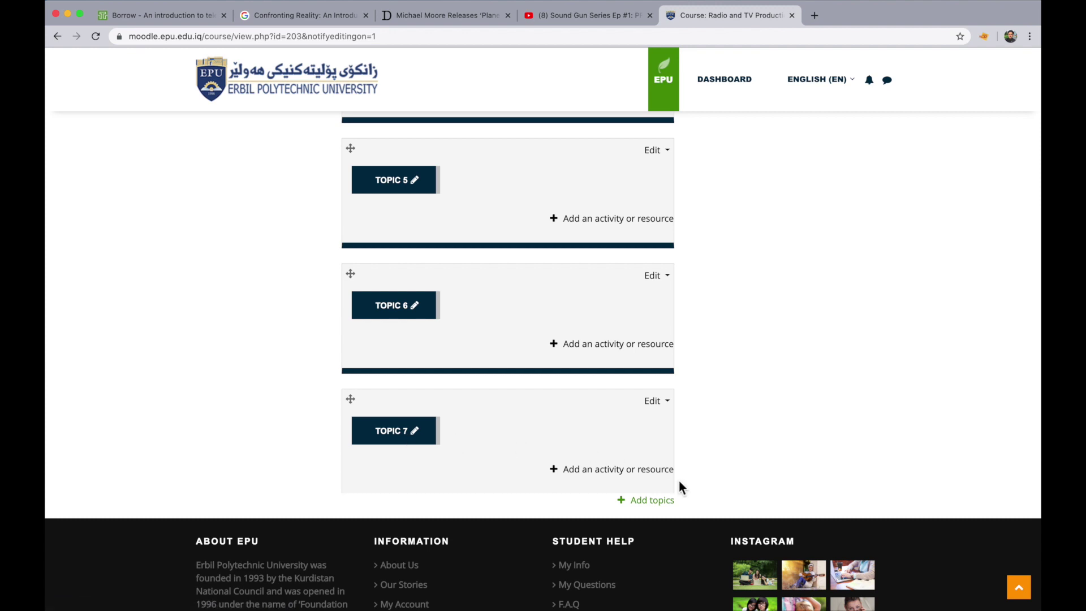
Add one more topic at the end of the course and end the messaging interface tour.
{"action": "left_click", "coordinate": [634, 502]}
{"action": "left_click", "coordinate": [621, 153]}
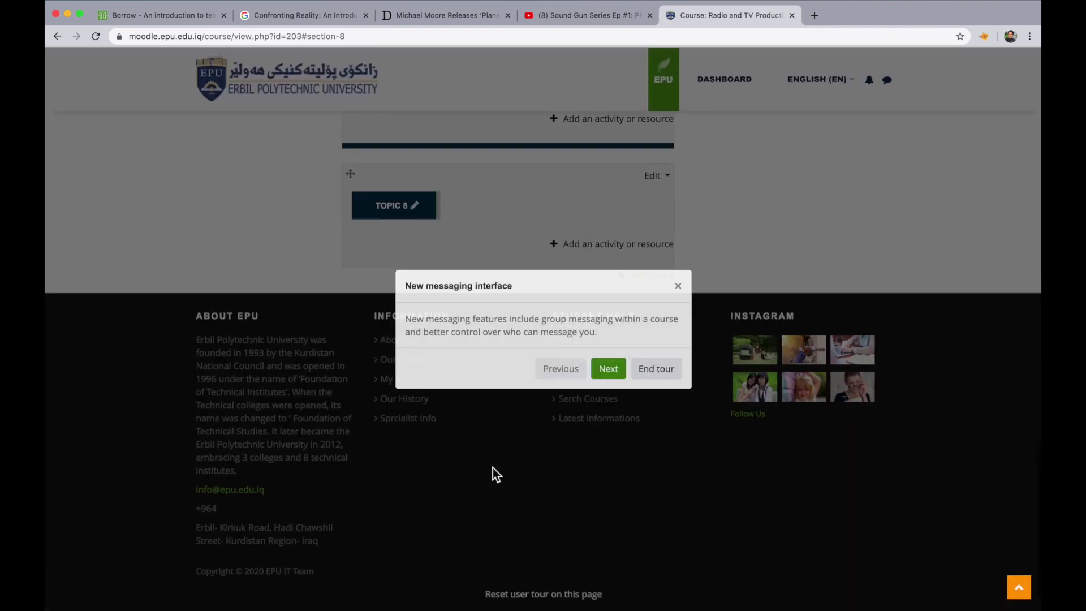
{"action": "left_click", "coordinate": [651, 374]}
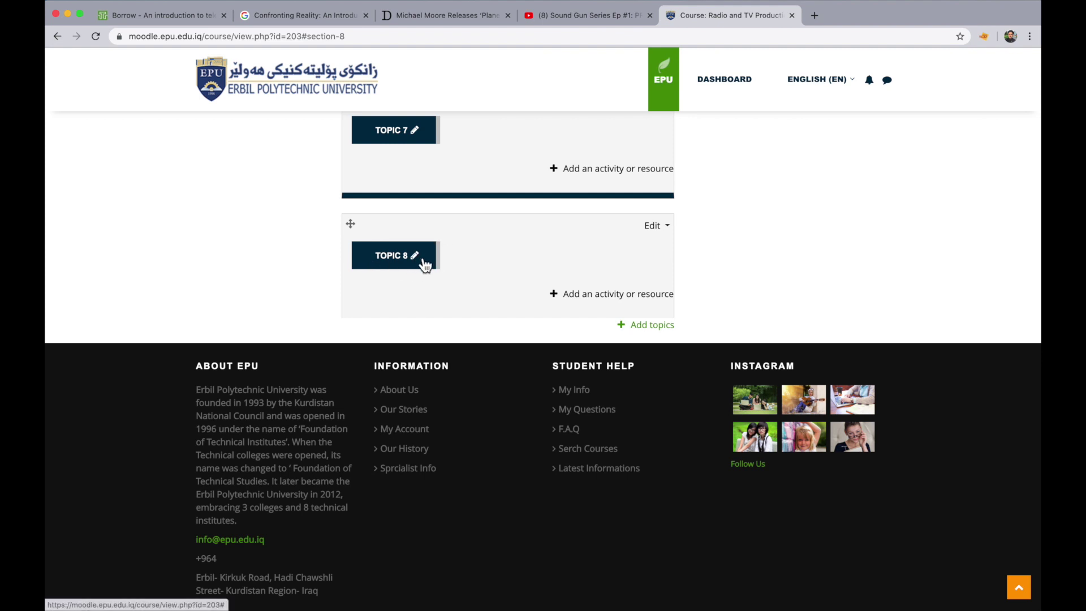
Rename Topic 8 as "لیستی ئامادەبوون".
{"action": "left_click", "coordinate": [422, 259]}
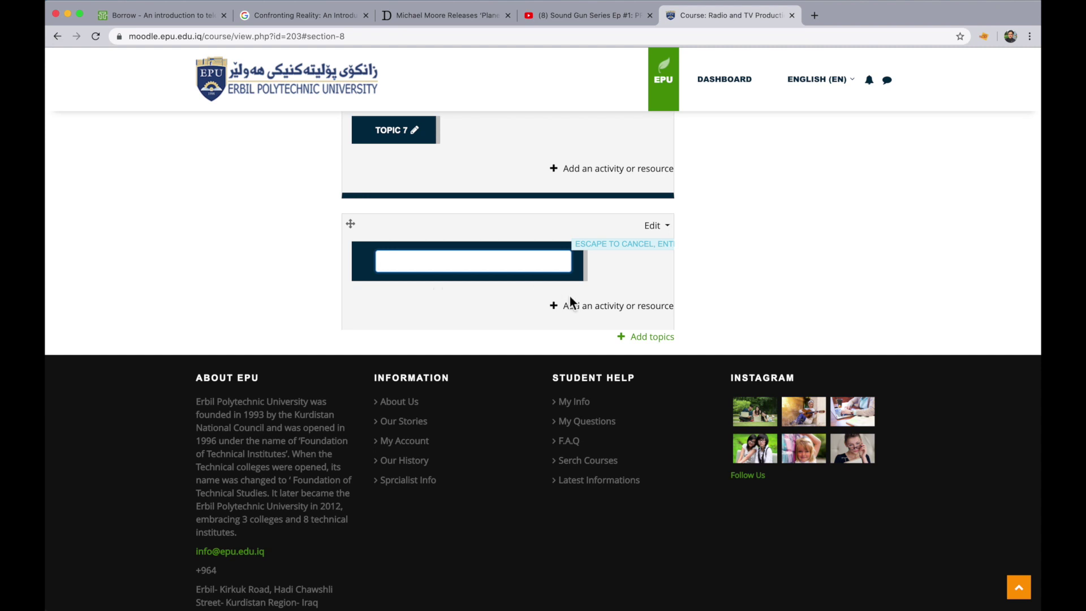
{"action": "type", "text": "لیستی ئامادەبوون"}
{"action": "key", "text": "Return"}
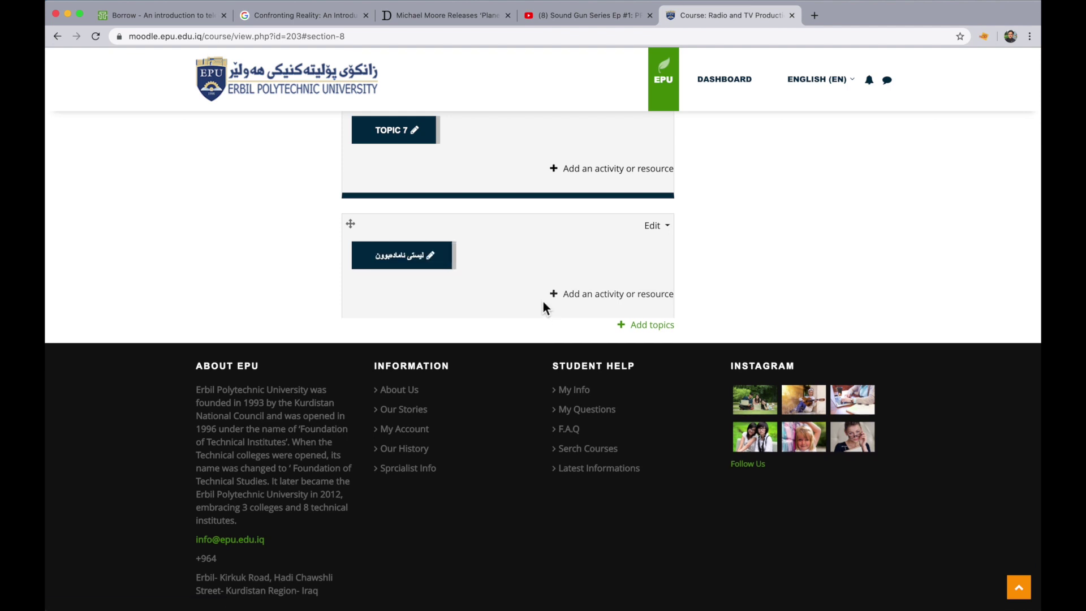
Add an Attendance activity to the "لیستی ئامادەبوون" topic.
{"action": "left_click", "coordinate": [619, 295]}
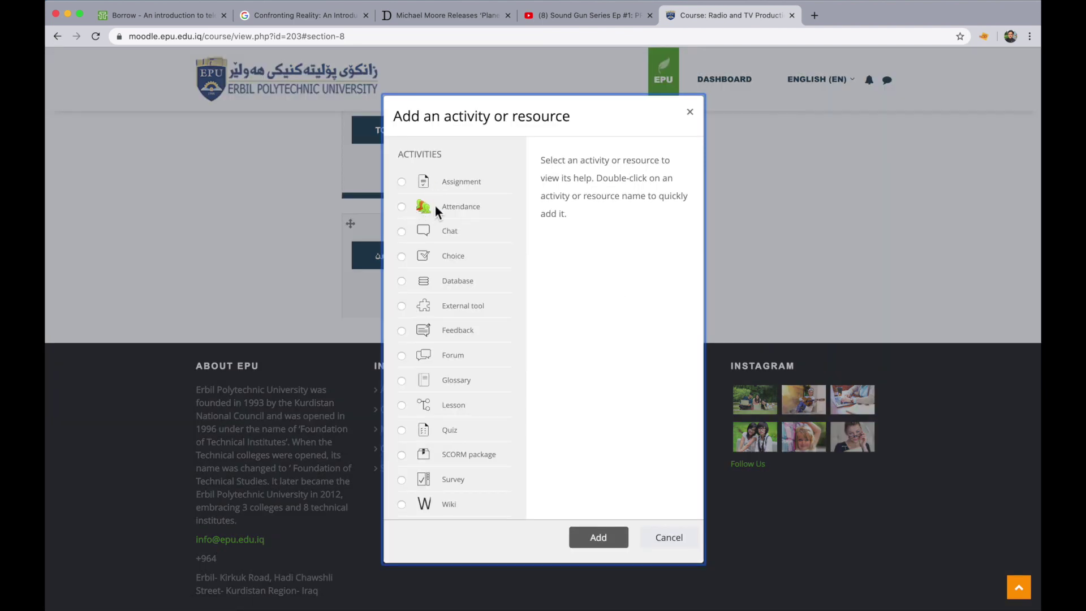
{"action": "left_click", "coordinate": [402, 208]}
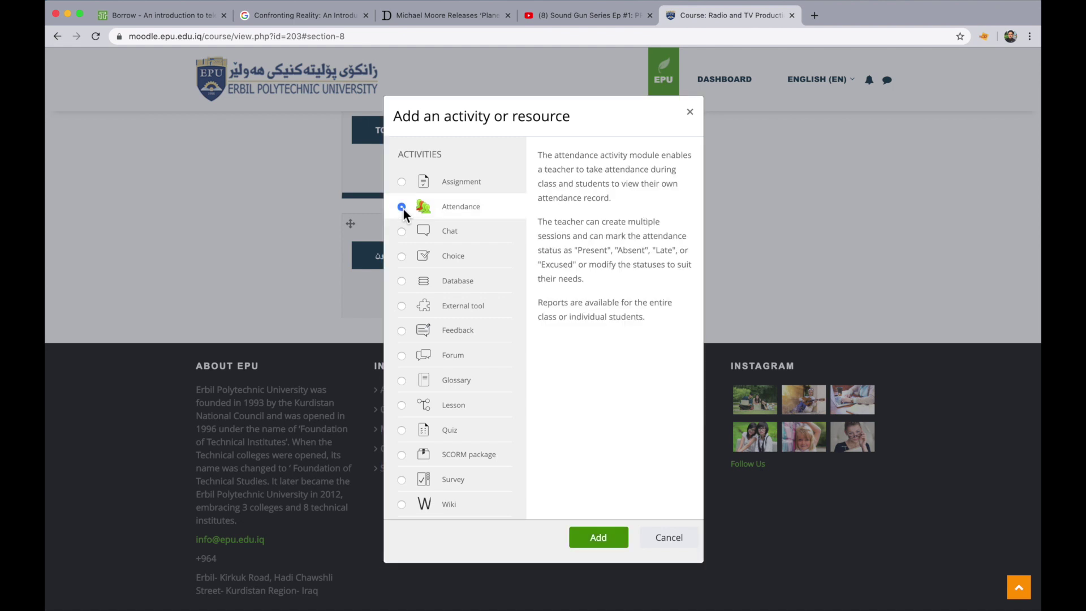
{"action": "left_click", "coordinate": [600, 538]}
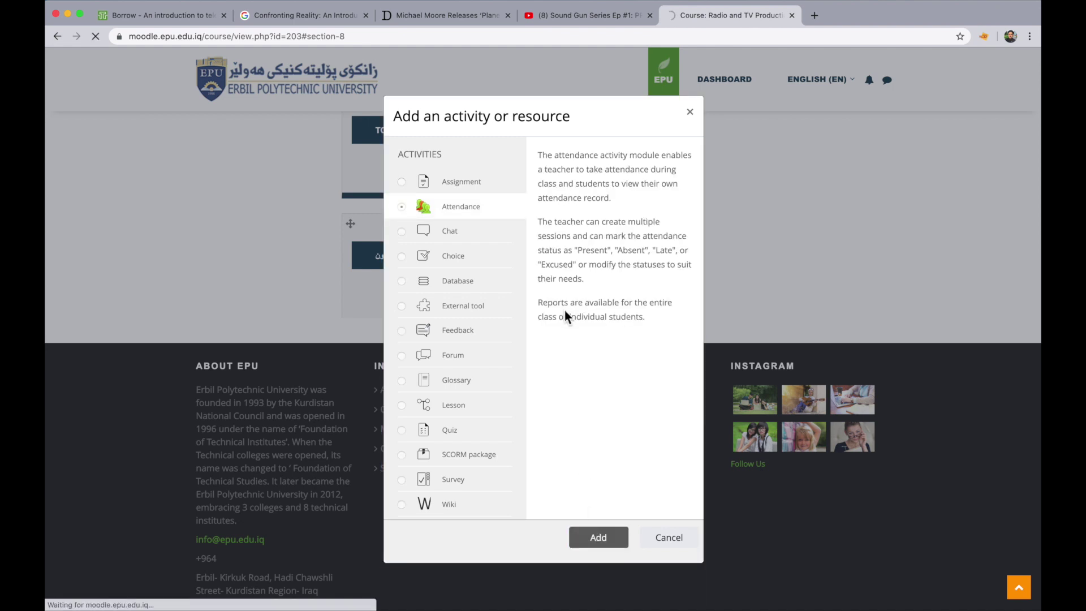
Set the attendance activity's maximum grade to 1, then save and display the activity.
{"action": "scroll", "coordinate": [560, 414], "scroll_direction": "down", "scroll_amount": 3}
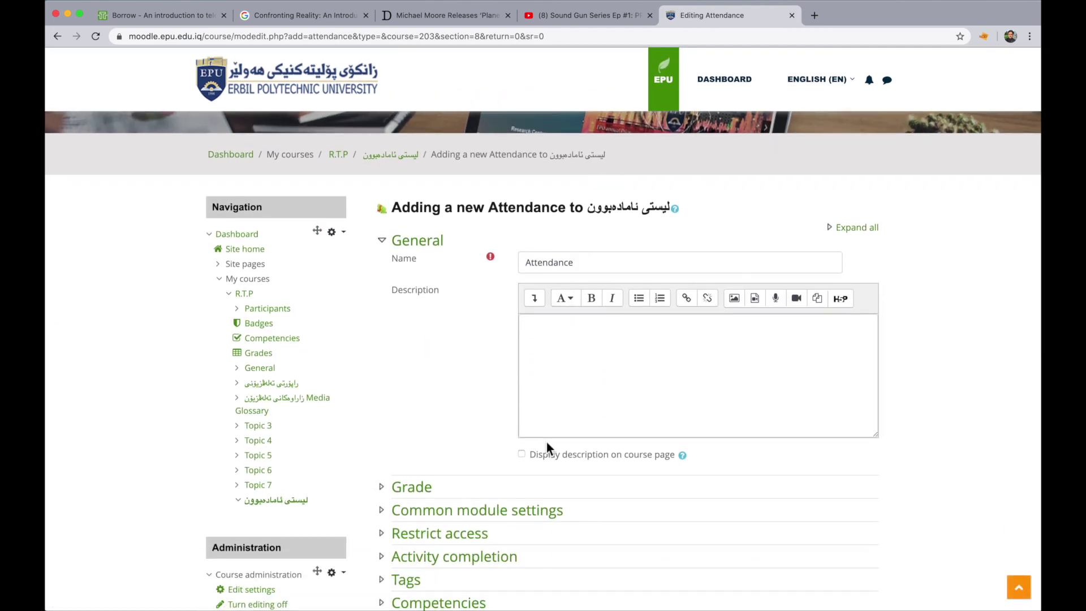
{"action": "scroll", "coordinate": [546, 443], "scroll_direction": "down", "scroll_amount": 1}
{"action": "scroll", "coordinate": [563, 305], "scroll_direction": "down", "scroll_amount": 1}
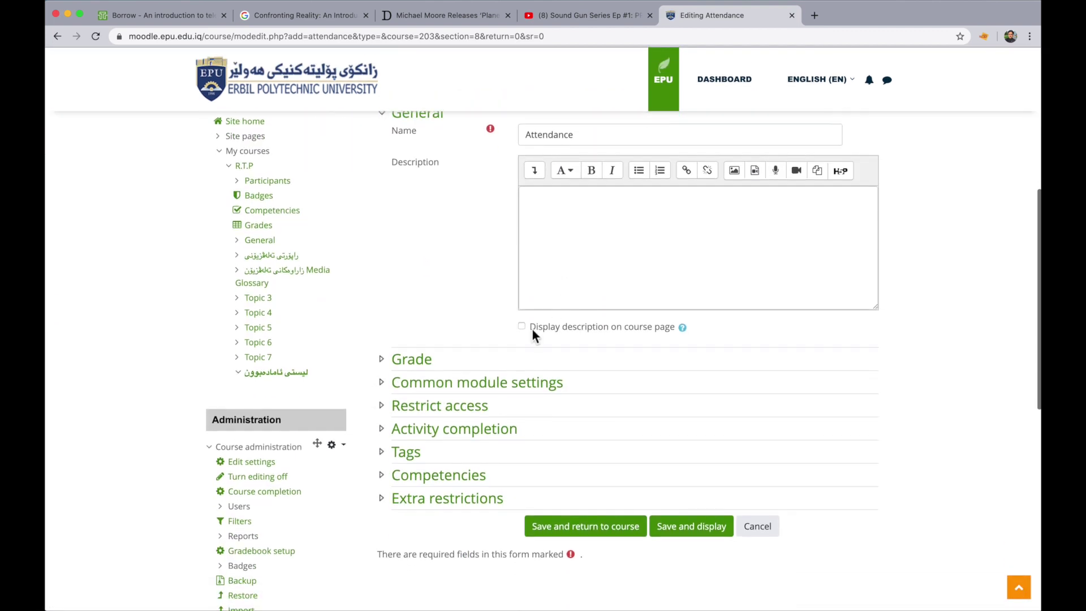
{"action": "left_click", "coordinate": [385, 362]}
{"action": "scroll", "coordinate": [572, 403], "scroll_direction": "down", "scroll_amount": 1}
{"action": "double_click", "coordinate": [565, 401]}
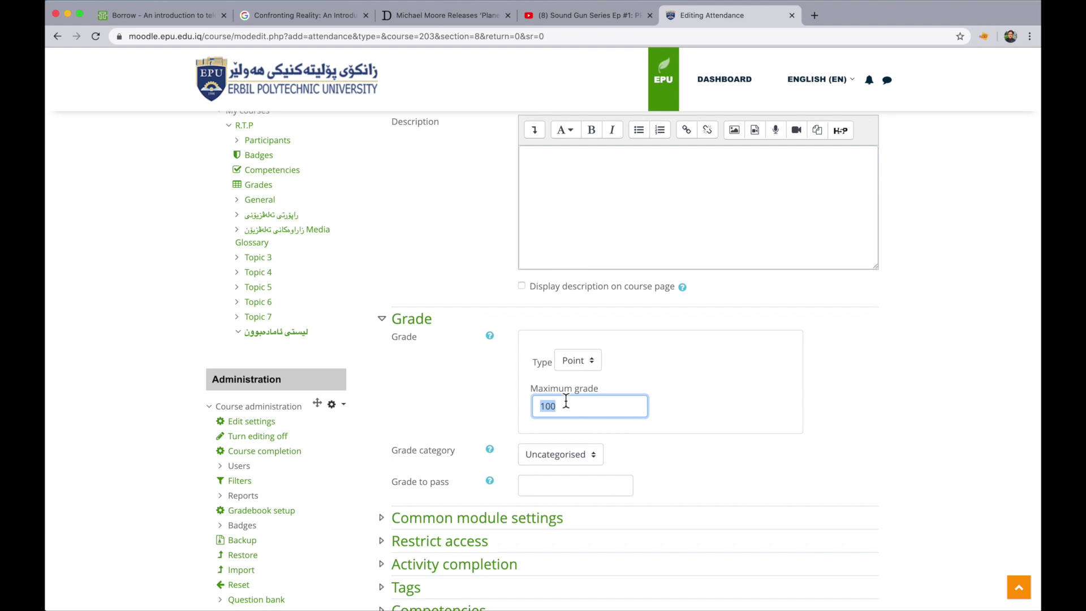
{"action": "left_click", "coordinate": [585, 407]}
{"action": "key", "text": "BackSpace"}
{"action": "key", "text": "BackSpace"}
{"action": "scroll", "coordinate": [579, 523], "scroll_direction": "down", "scroll_amount": 3}
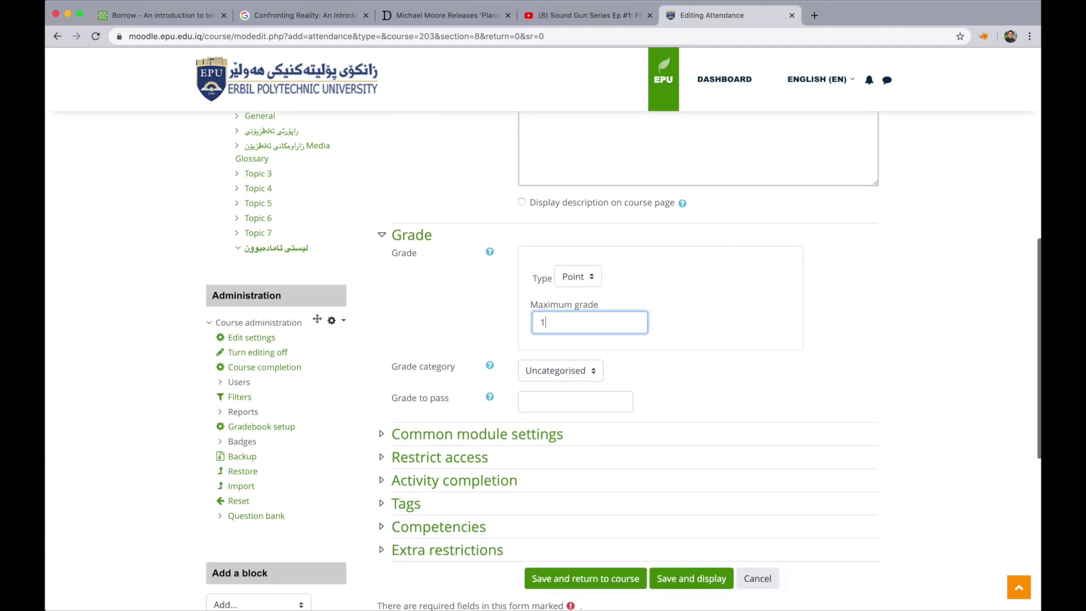
{"action": "left_click", "coordinate": [684, 561]}
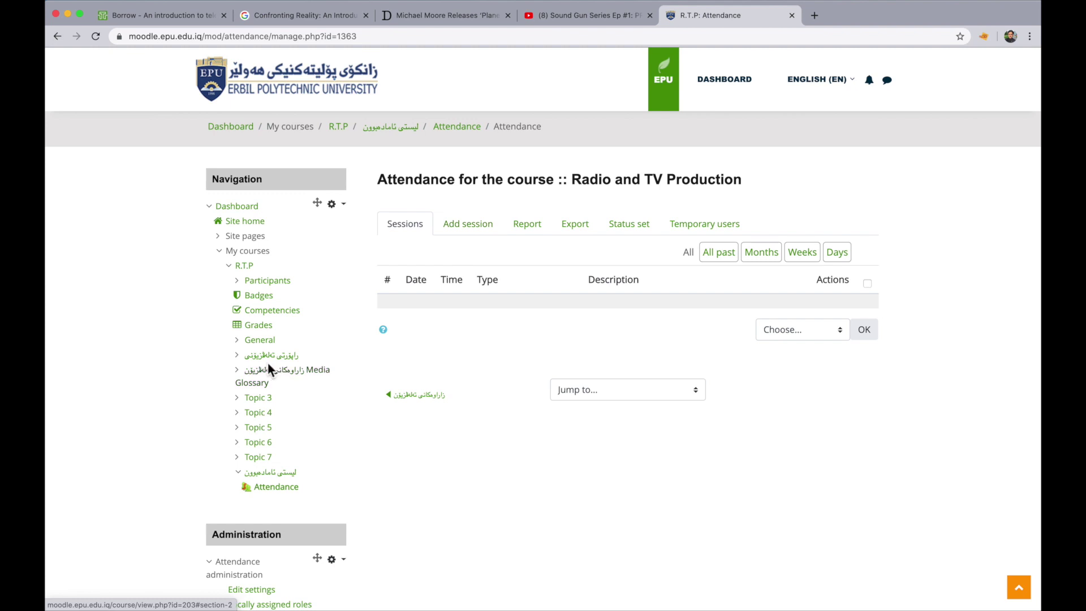
Start a new attendance session and enter "راپۆرتی تەلەڤزیۆنی" as its description.
{"action": "left_click", "coordinate": [482, 240]}
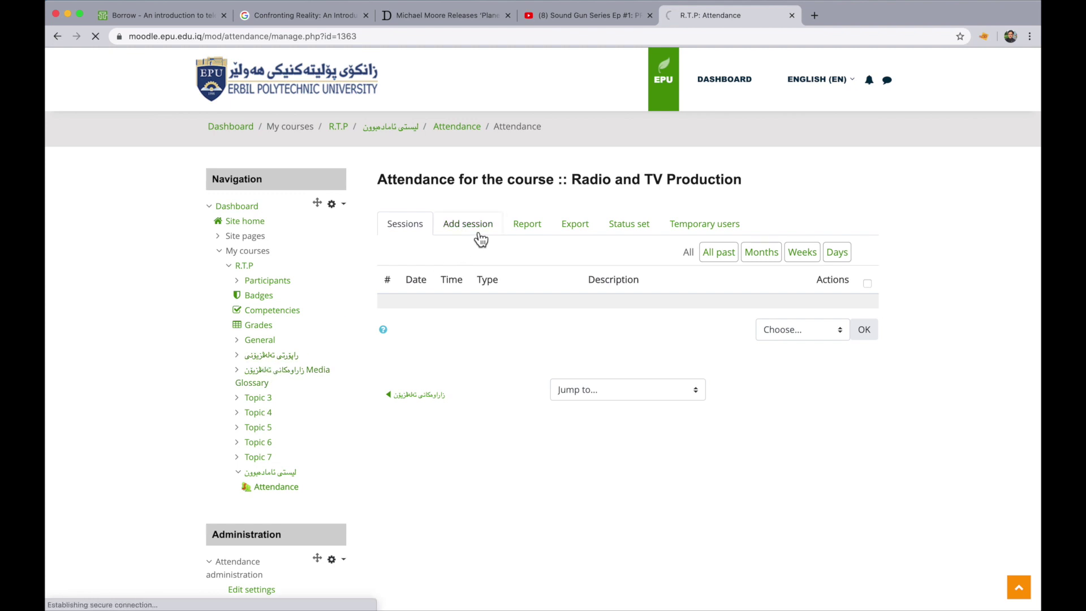
{"action": "scroll", "coordinate": [574, 444], "scroll_direction": "down", "scroll_amount": 5}
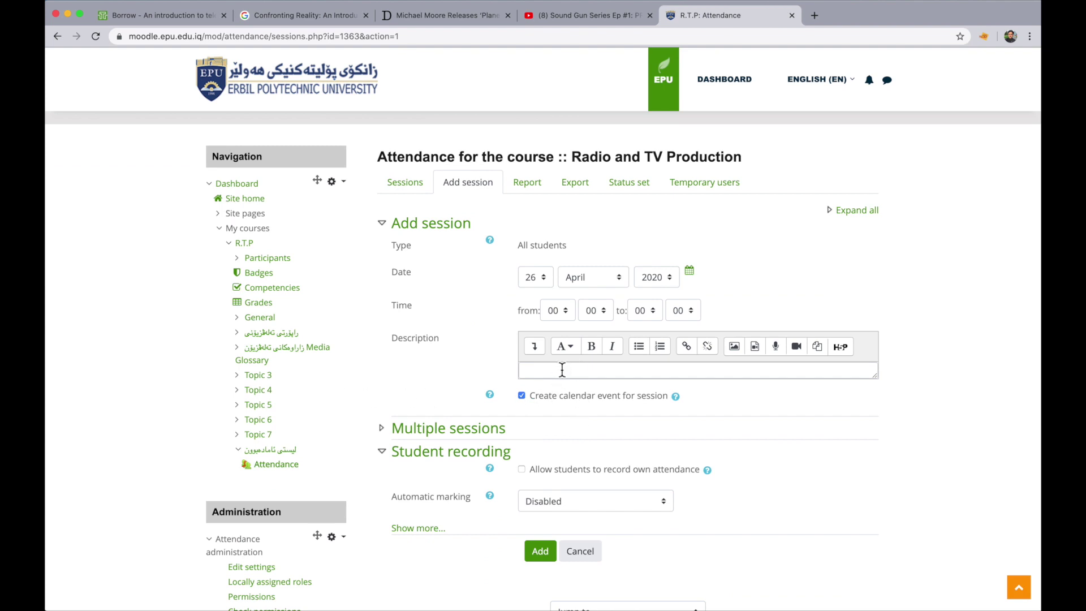
{"action": "left_click", "coordinate": [563, 370]}
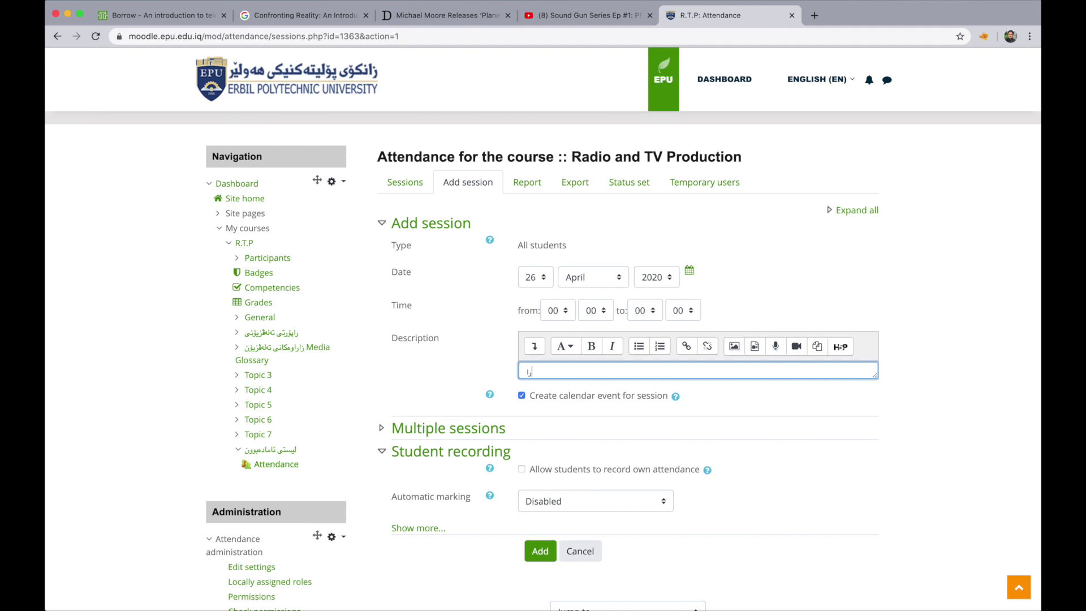
{"action": "type", "text": "راپۆرتی تەلەڤزیونی"}
Set the session time from 09:00 to 11:00 and add the session.
{"action": "scroll", "coordinate": [556, 273], "scroll_direction": "down", "scroll_amount": 2}
{"action": "left_click", "coordinate": [558, 273]}
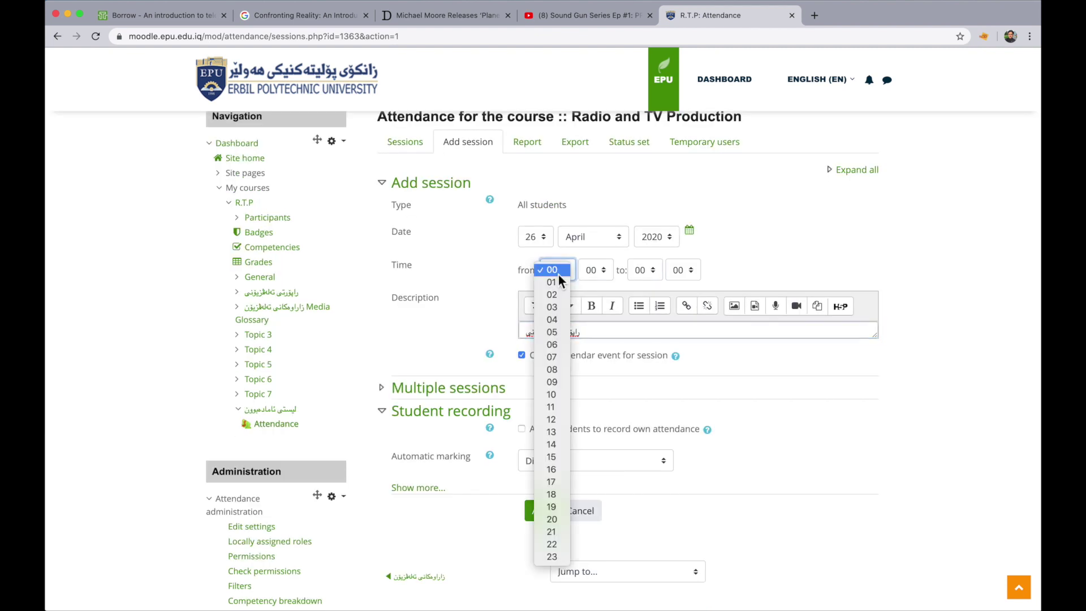
{"action": "left_click", "coordinate": [559, 382]}
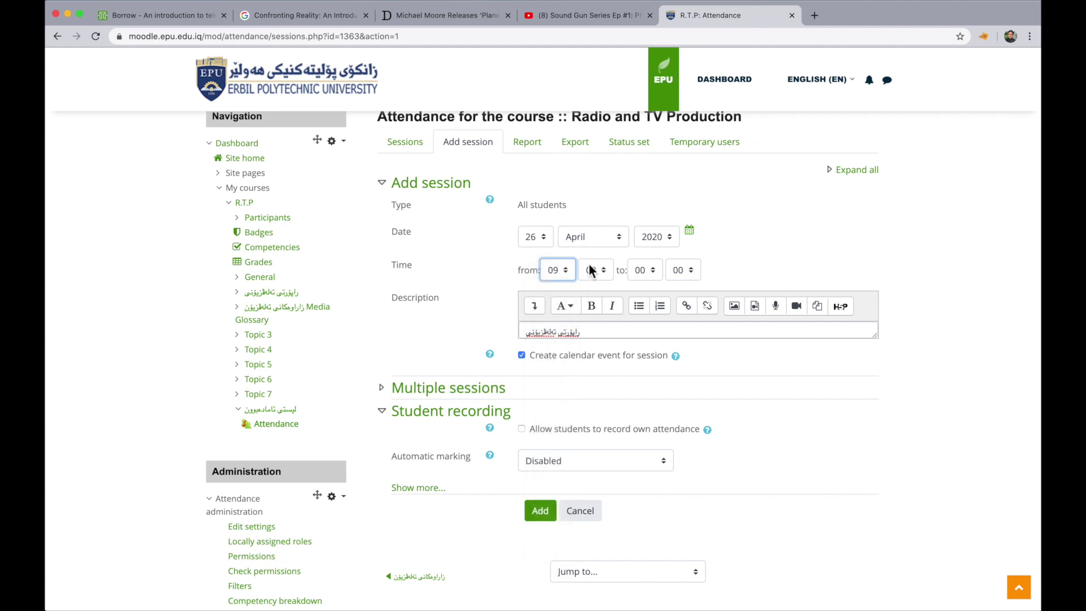
{"action": "left_click", "coordinate": [650, 274]}
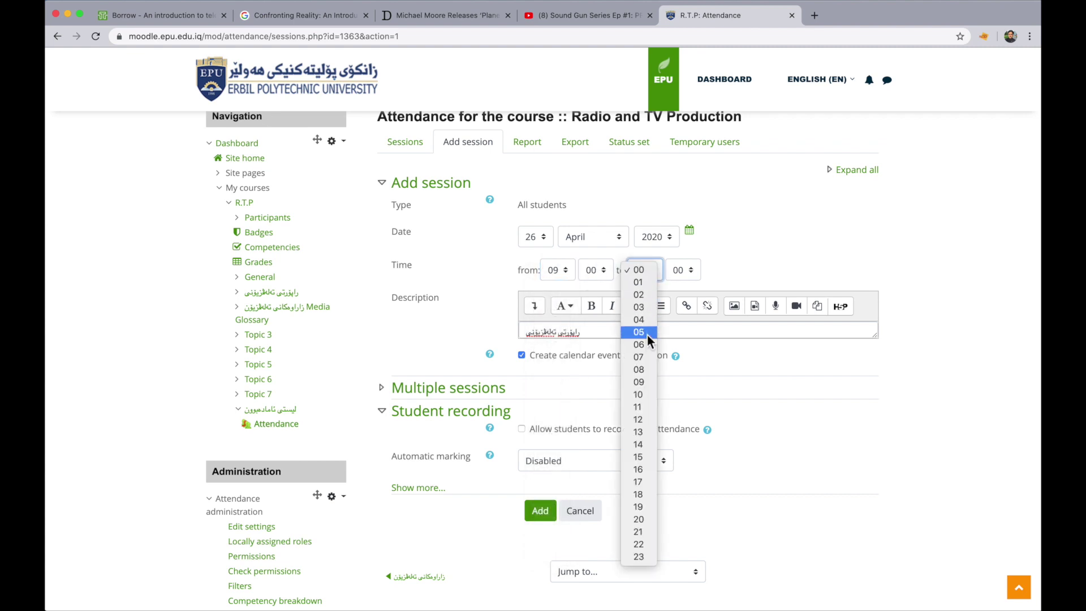
{"action": "left_click", "coordinate": [646, 408]}
{"action": "scroll", "coordinate": [608, 405], "scroll_direction": "down", "scroll_amount": 3}
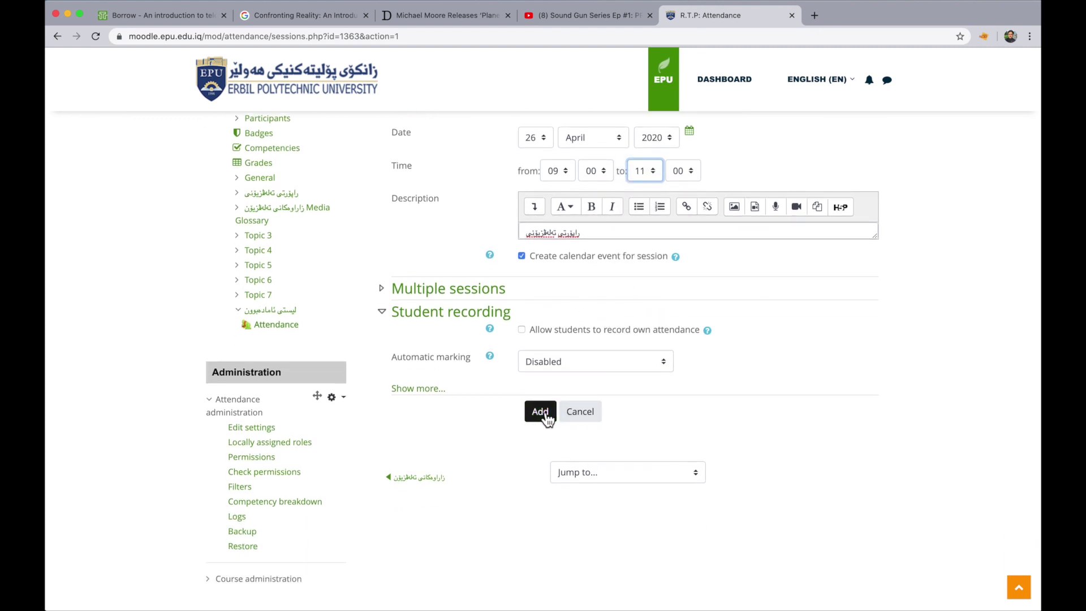
{"action": "left_click", "coordinate": [544, 414]}
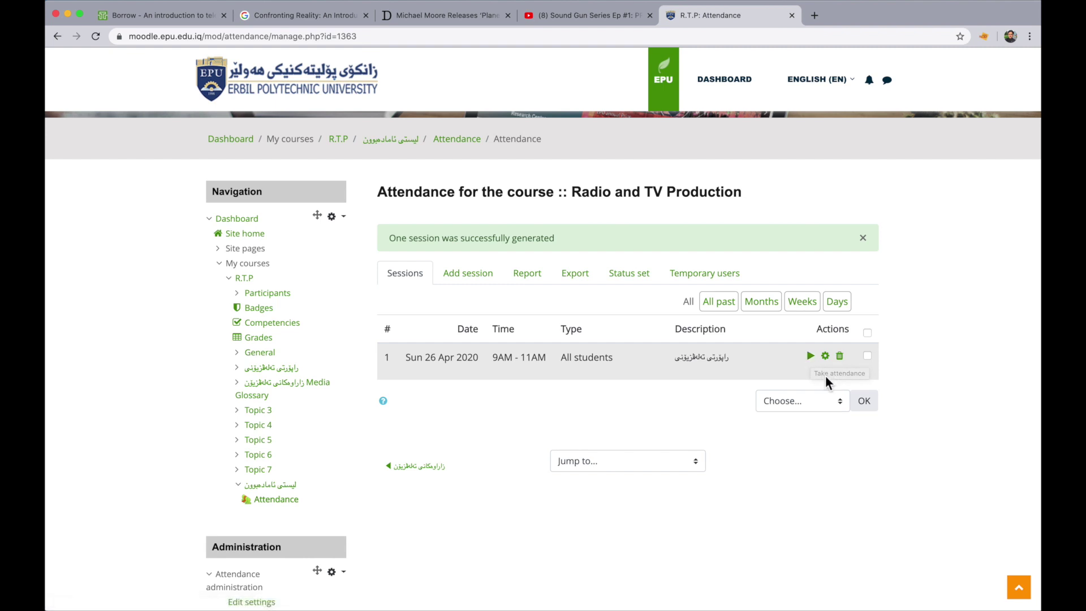
Open attendance taking for the 26 April 2020 session and set all students' status to P (present).
{"action": "left_click", "coordinate": [811, 357]}
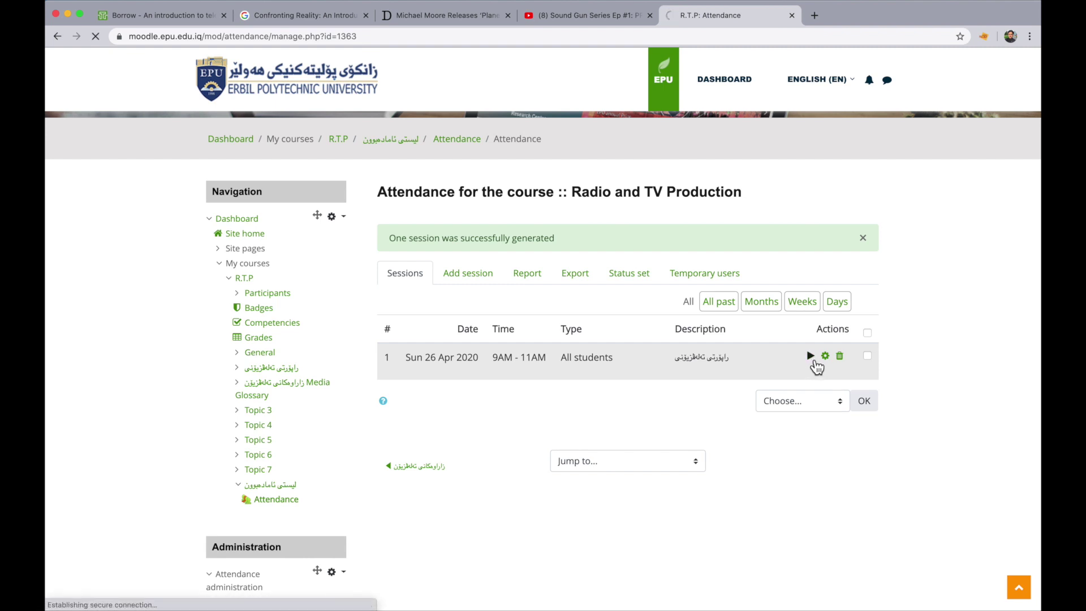
{"action": "scroll", "coordinate": [522, 385], "scroll_direction": "down", "scroll_amount": 5}
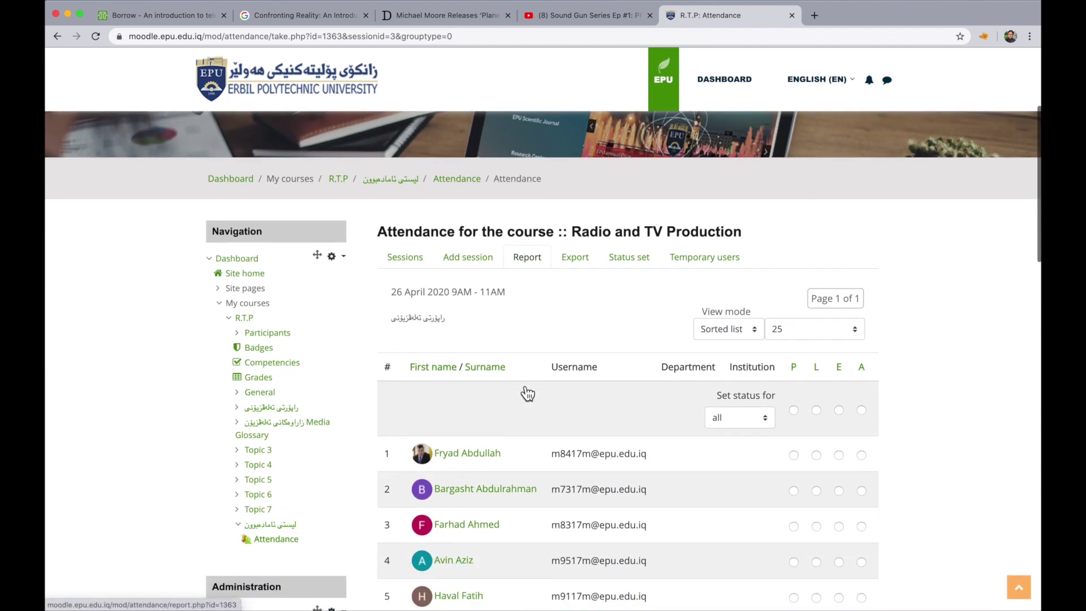
{"action": "scroll", "coordinate": [523, 387], "scroll_direction": "down", "scroll_amount": 4}
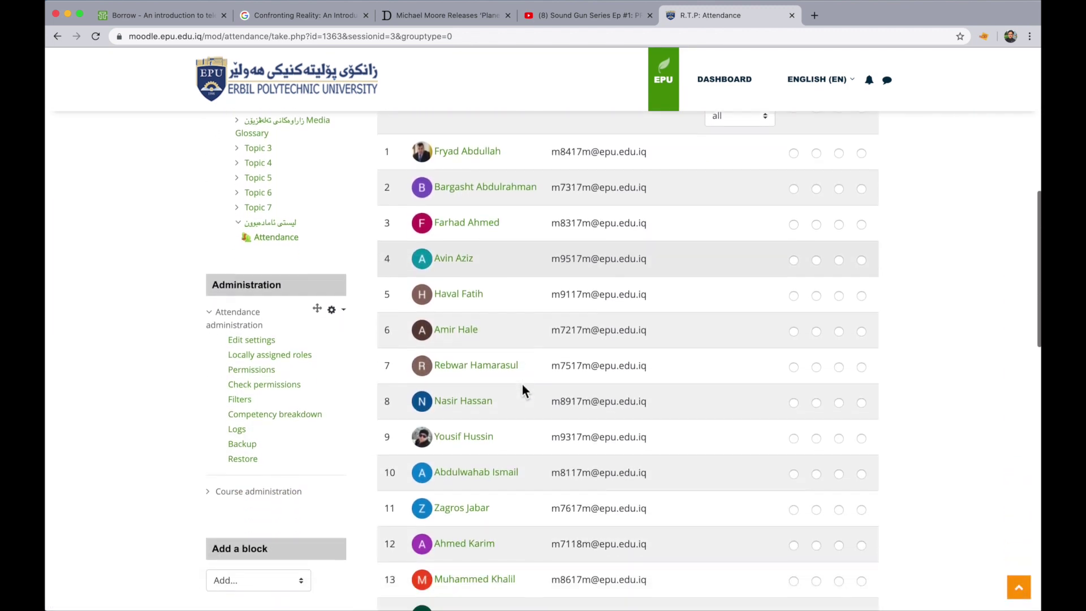
{"action": "scroll", "coordinate": [523, 387], "scroll_direction": "down", "scroll_amount": 5}
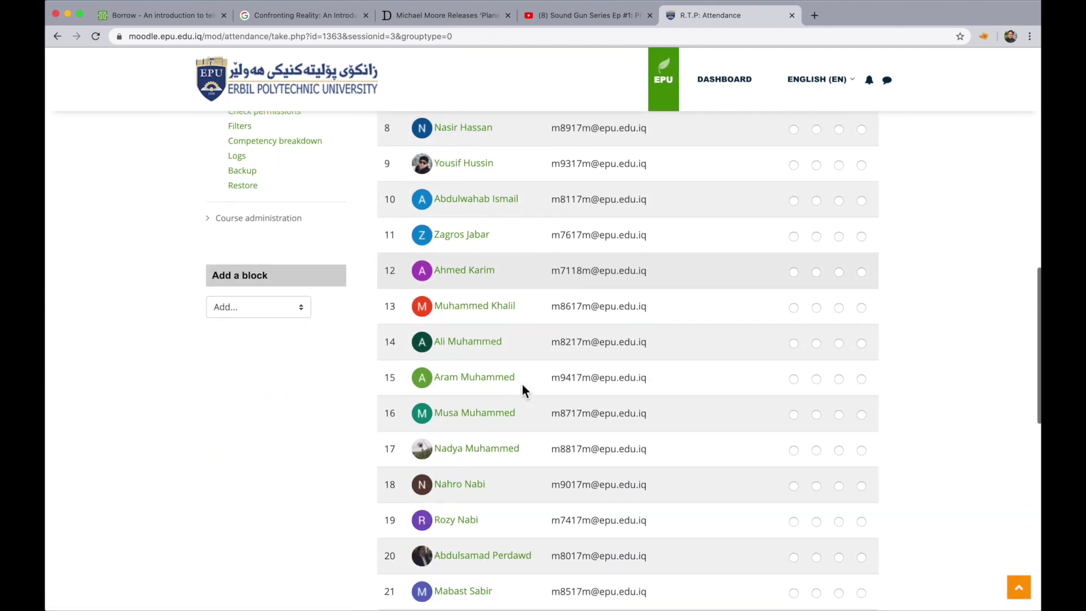
{"action": "scroll", "coordinate": [521, 385], "scroll_direction": "up", "scroll_amount": 10}
{"action": "scroll", "coordinate": [522, 385], "scroll_direction": "down", "scroll_amount": 1}
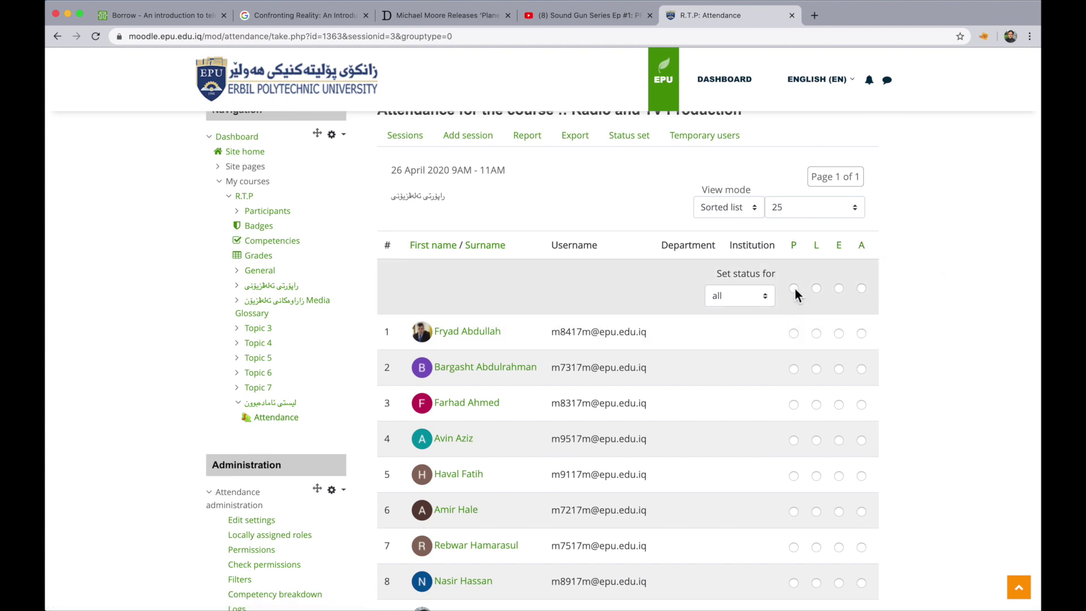
{"action": "scroll", "coordinate": [775, 288], "scroll_direction": "down", "scroll_amount": 3}
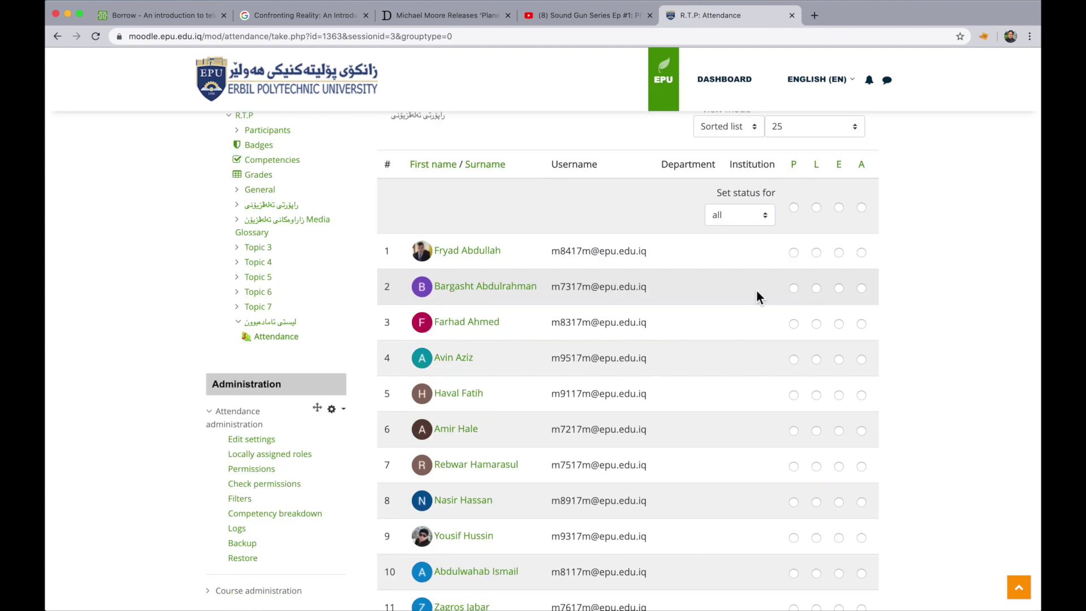
{"action": "left_click", "coordinate": [794, 207]}
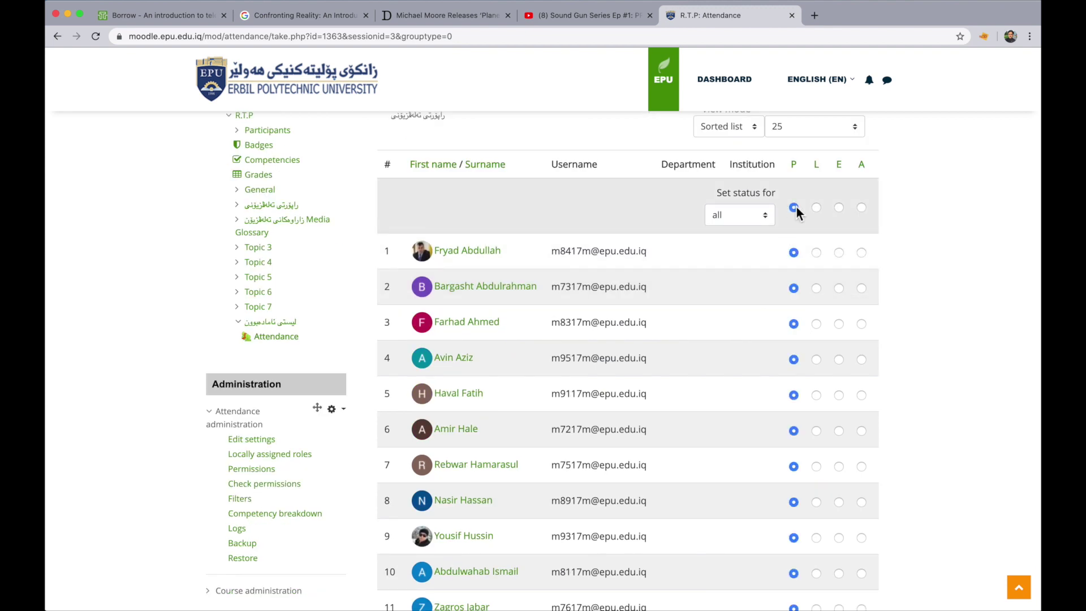
Review the attendance status marked for each student through to the end of the list.
{"action": "scroll", "coordinate": [738, 298], "scroll_direction": "down", "scroll_amount": 1}
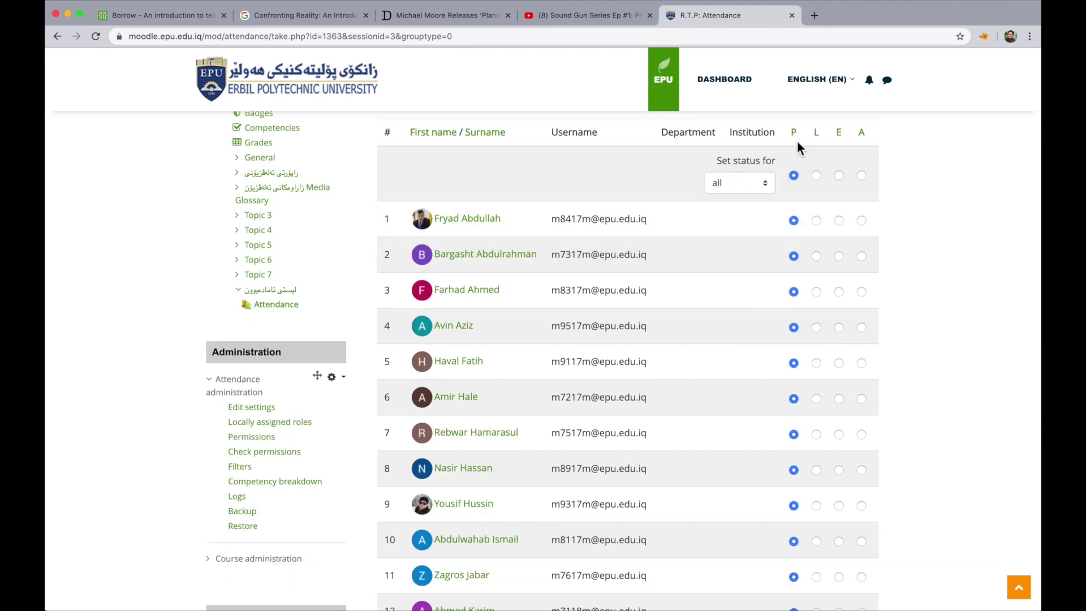
{"action": "scroll", "coordinate": [795, 396], "scroll_direction": "down", "scroll_amount": 2}
{"action": "scroll", "coordinate": [799, 385], "scroll_direction": "down", "scroll_amount": 6}
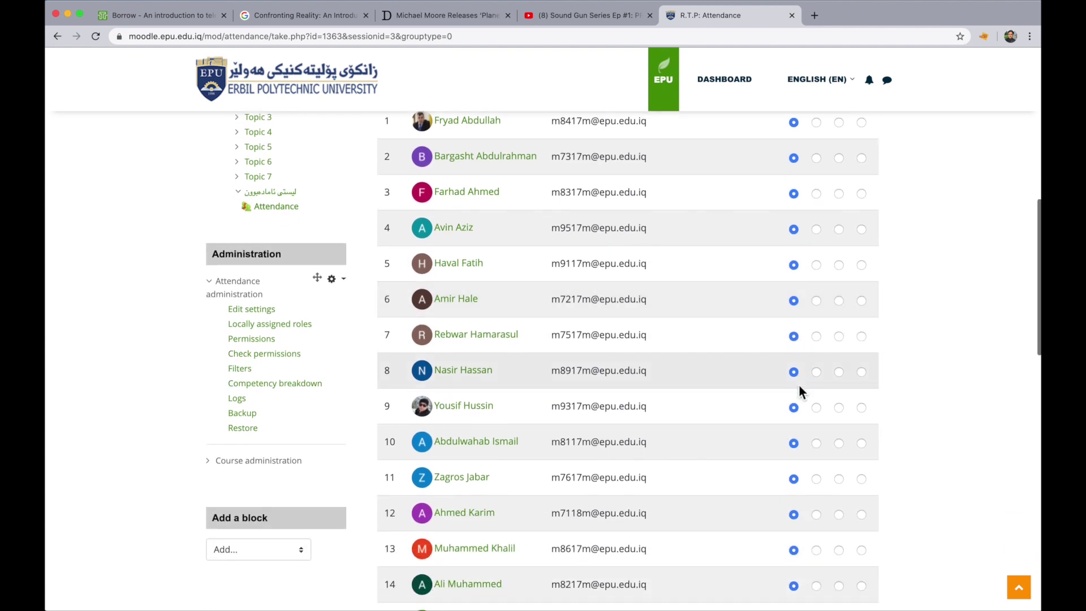
{"action": "scroll", "coordinate": [798, 385], "scroll_direction": "down", "scroll_amount": 5}
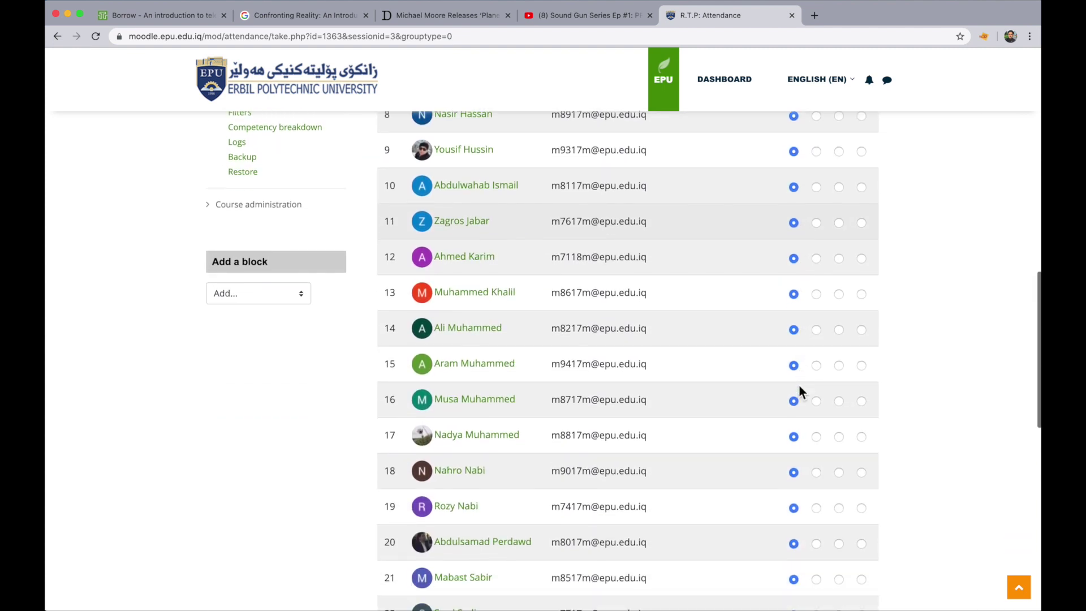
{"action": "scroll", "coordinate": [860, 478], "scroll_direction": "up", "scroll_amount": 10}
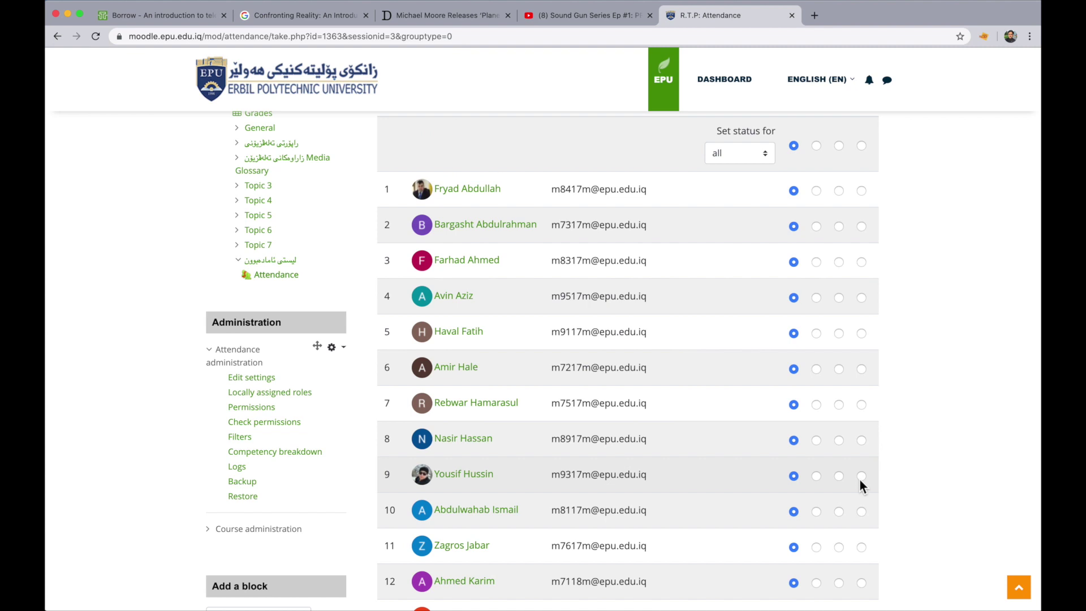
{"action": "scroll", "coordinate": [860, 478], "scroll_direction": "up", "scroll_amount": 2}
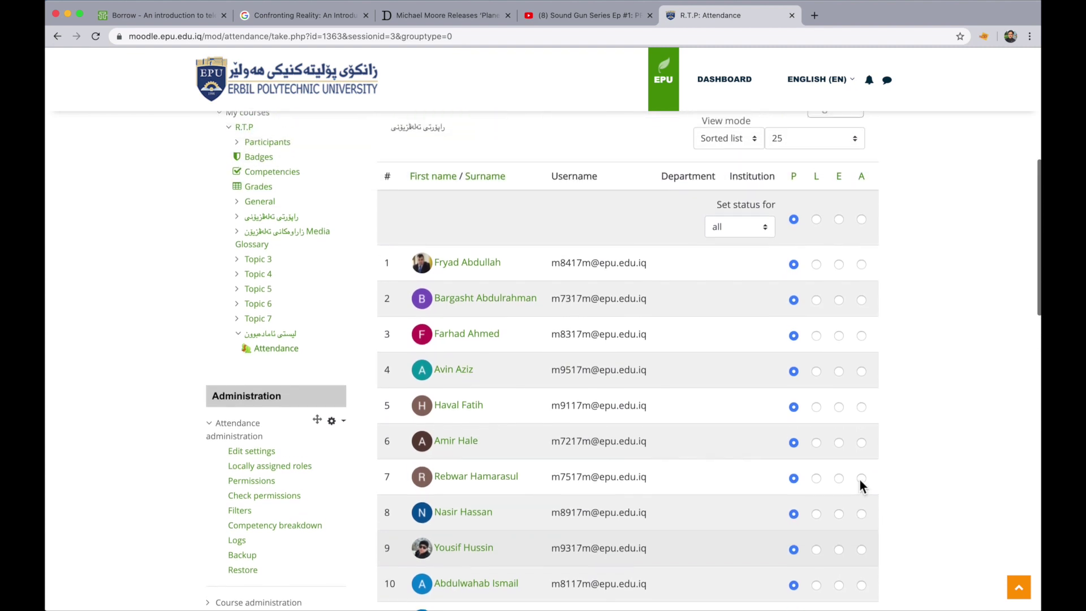
{"action": "scroll", "coordinate": [860, 478], "scroll_direction": "down", "scroll_amount": 12}
{"action": "scroll", "coordinate": [860, 479], "scroll_direction": "up", "scroll_amount": 15}
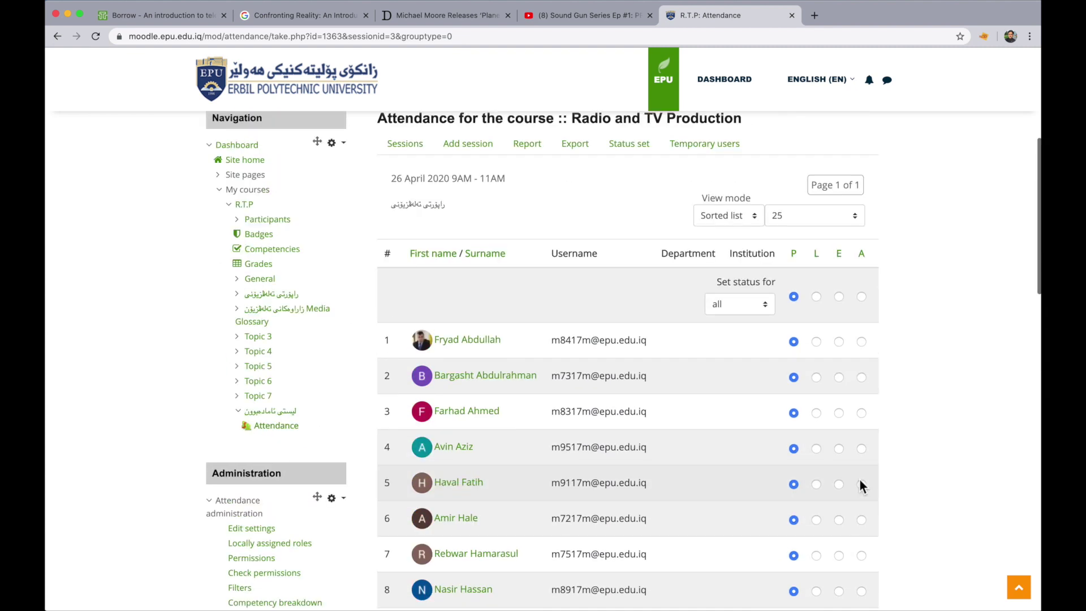
{"action": "scroll", "coordinate": [860, 478], "scroll_direction": "down", "scroll_amount": 20}
{"action": "scroll", "coordinate": [860, 479], "scroll_direction": "up", "scroll_amount": 5}
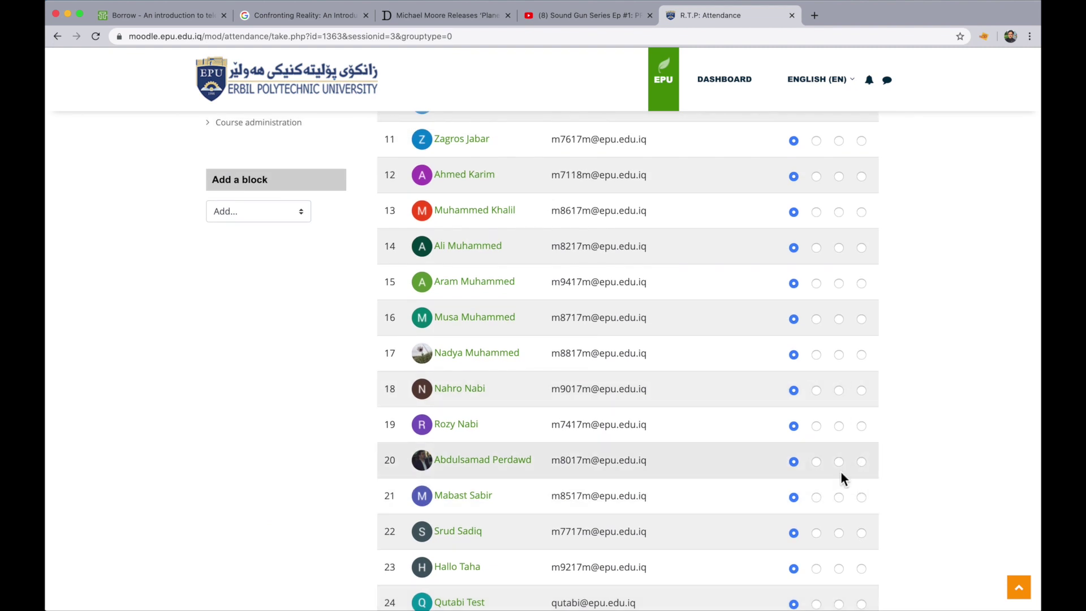
{"action": "scroll", "coordinate": [841, 473], "scroll_direction": "down", "scroll_amount": 7}
{"action": "scroll", "coordinate": [840, 470], "scroll_direction": "down", "scroll_amount": 2}
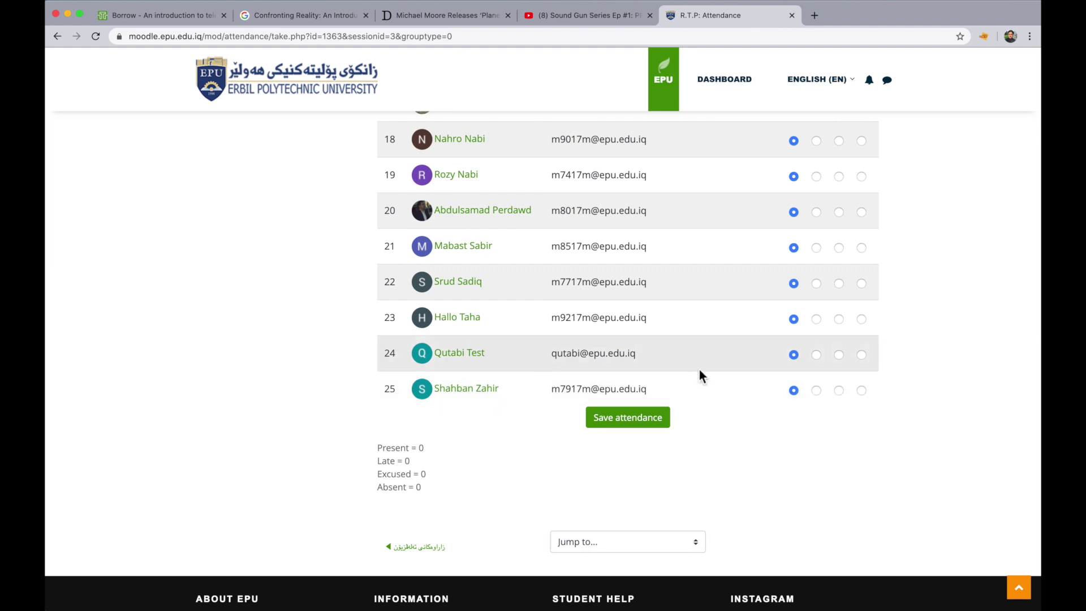
Mark the test student in row 24 as A (absent) and save the attendance.
{"action": "left_click", "coordinate": [861, 355]}
{"action": "left_click", "coordinate": [634, 424]}
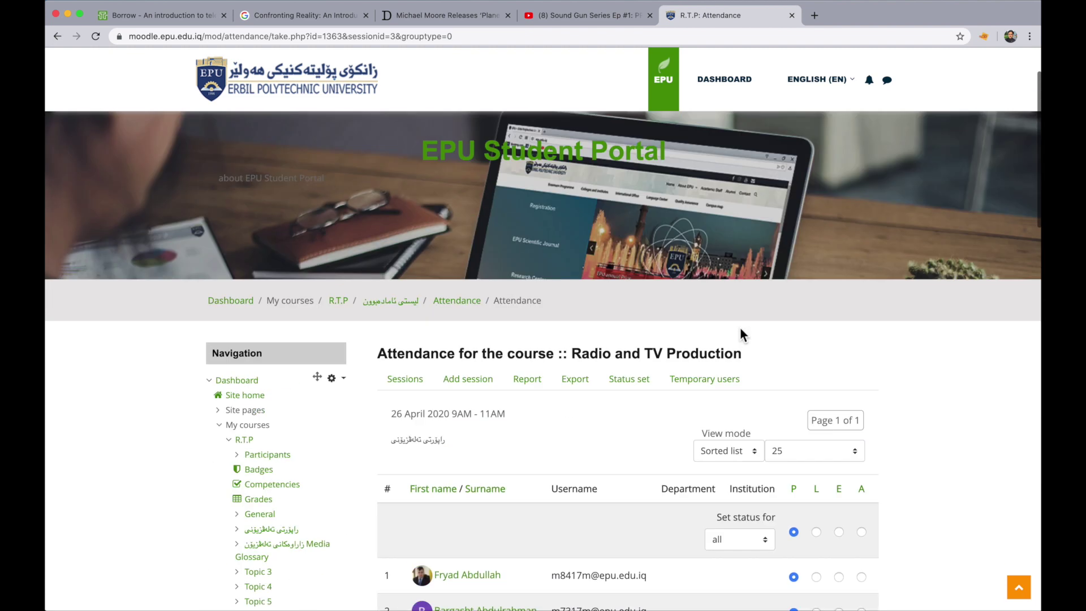
{"action": "scroll", "coordinate": [740, 329], "scroll_direction": "down", "scroll_amount": 15}
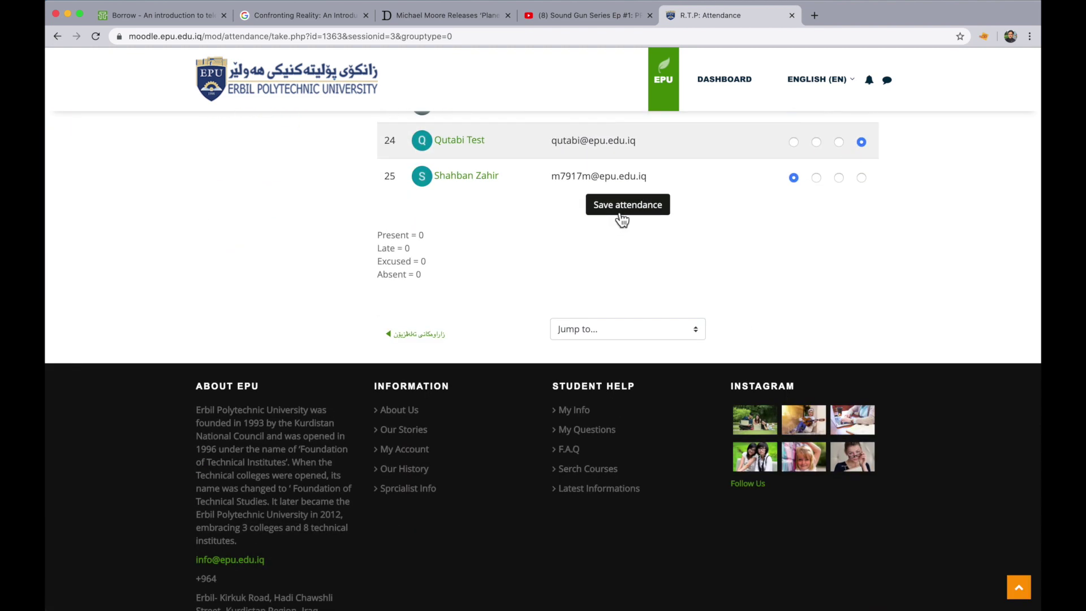
{"action": "left_click", "coordinate": [622, 210]}
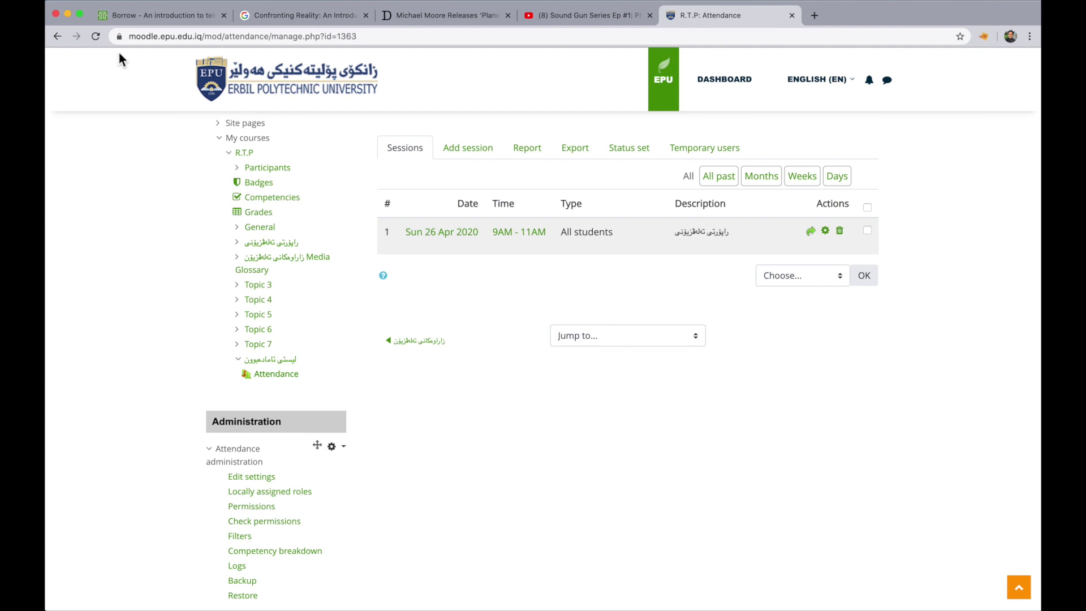
Switch to the student's Safari session, dismiss the tour, open the Attendance activity in R.T.P and check the status for the 26 April 2020 session.
{"action": "left_click", "coordinate": [67, 15]}
{"action": "mouse_move", "coordinate": [161, 605]}
{"action": "left_click", "coordinate": [93, 571]}
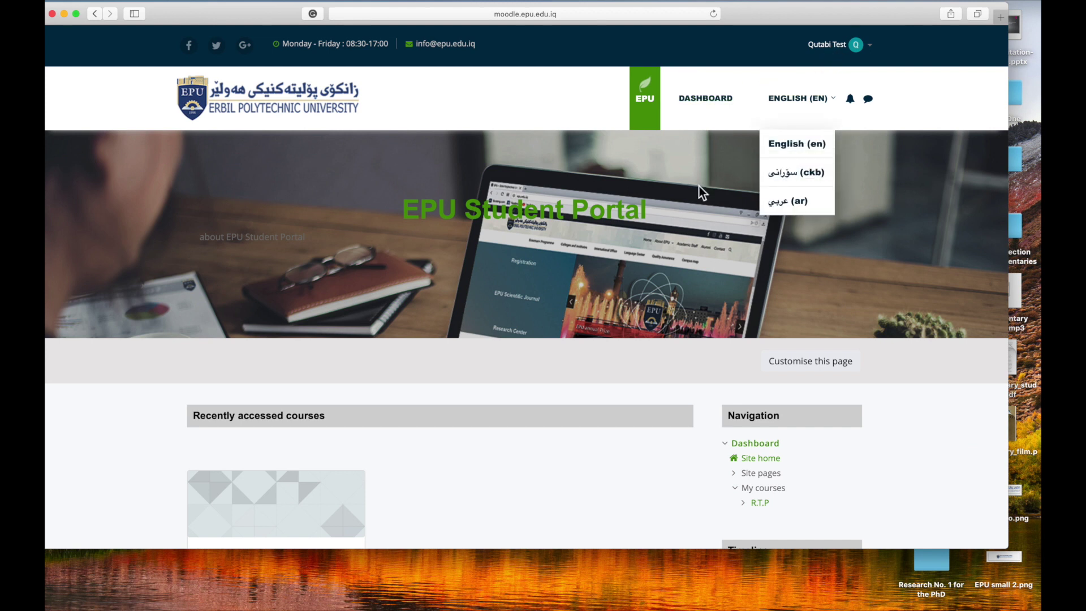
{"action": "scroll", "coordinate": [355, 523], "scroll_direction": "down", "scroll_amount": 1}
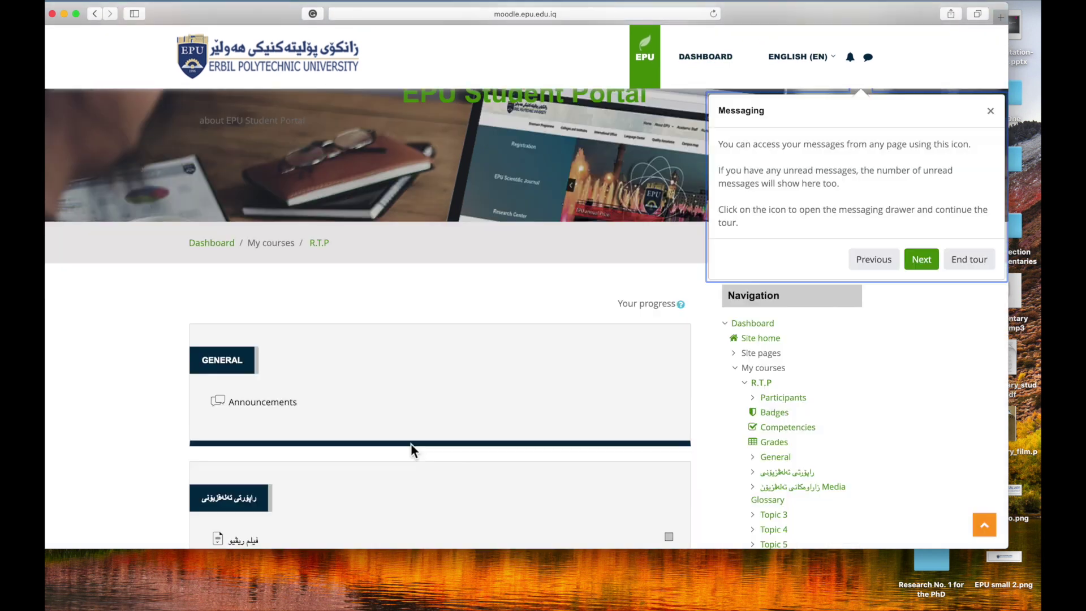
{"action": "left_click", "coordinate": [971, 267]}
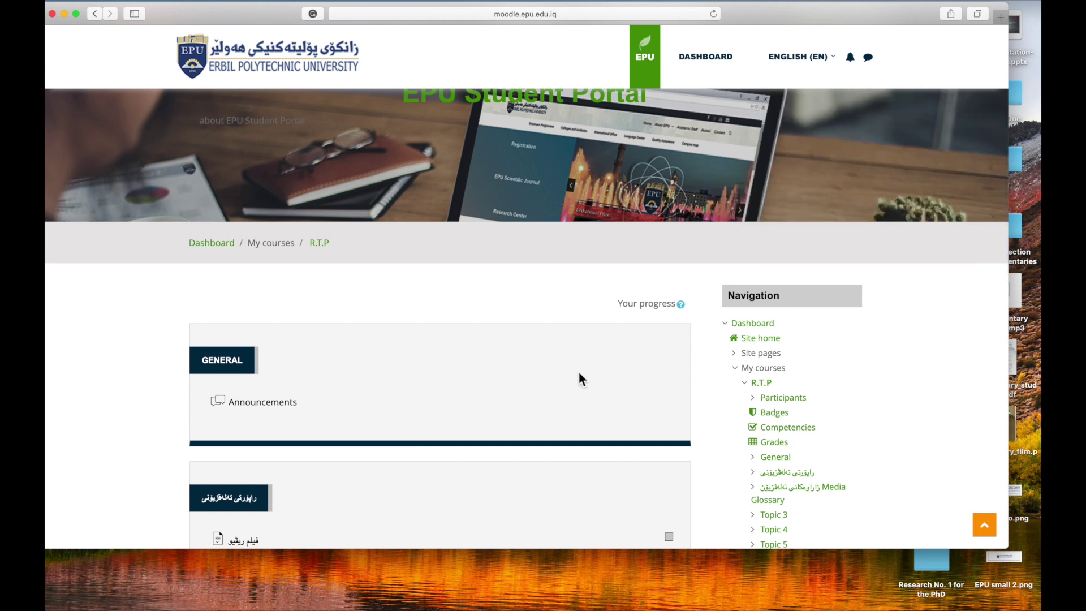
{"action": "scroll", "coordinate": [572, 375], "scroll_direction": "down", "scroll_amount": 15}
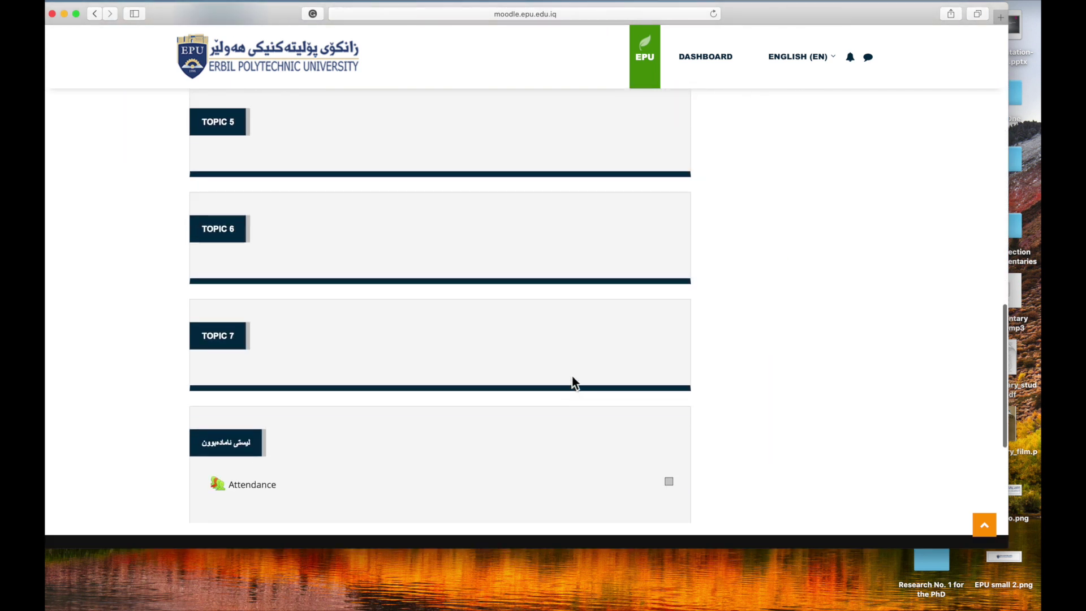
{"action": "scroll", "coordinate": [572, 376], "scroll_direction": "down", "scroll_amount": 5}
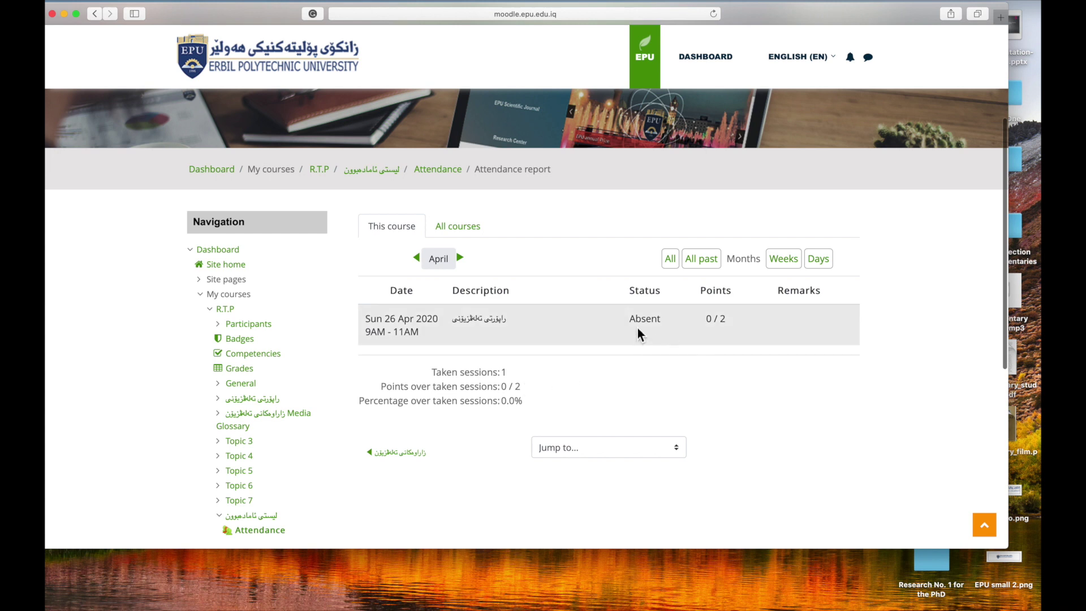
{"action": "left_click_drag", "start_coordinate": [627, 323], "coordinate": [662, 323]}
Return to the teacher's Chrome session, open the R.T.P course and move the "لیستی ئامادەبوون" topic directly below General.
{"action": "mouse_move", "coordinate": [990, 566]}
{"action": "left_click", "coordinate": [990, 566]}
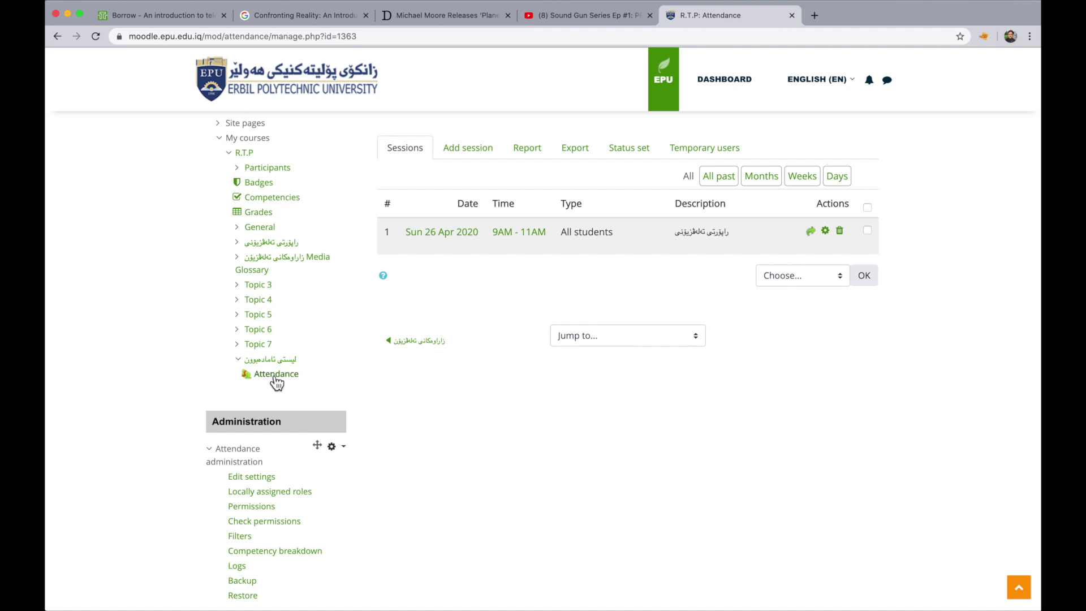
{"action": "left_click", "coordinate": [245, 153]}
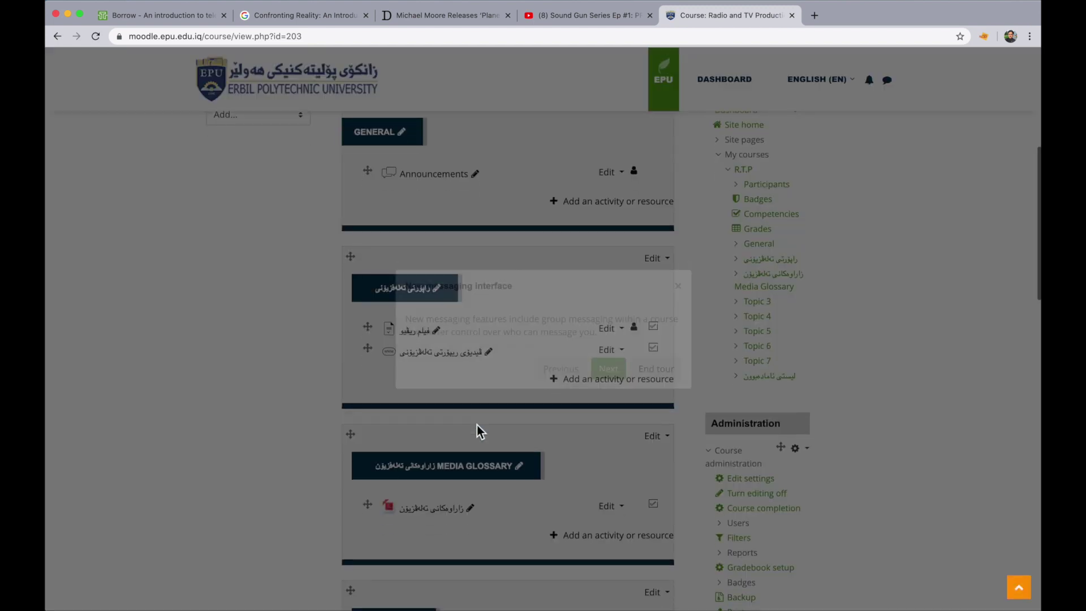
{"action": "left_click", "coordinate": [645, 371]}
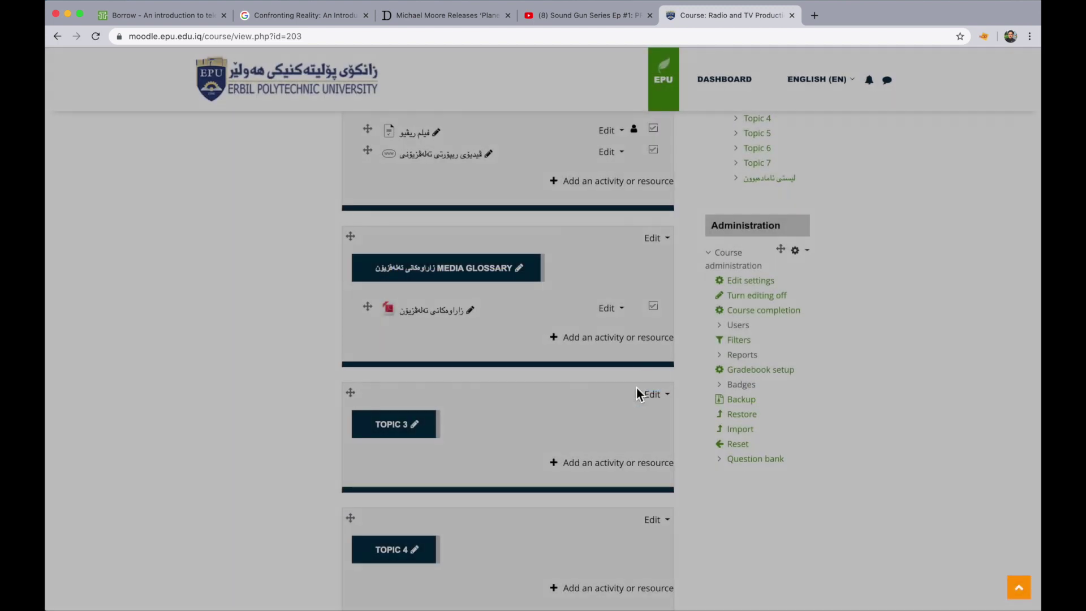
{"action": "scroll", "coordinate": [517, 493], "scroll_direction": "down", "scroll_amount": 10}
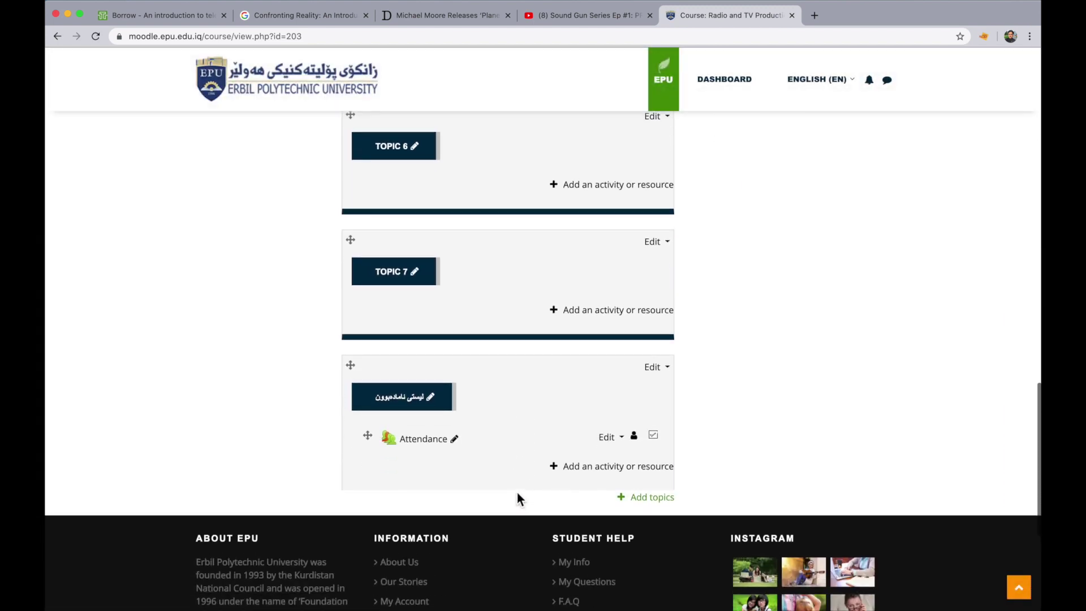
{"action": "left_click_drag", "start_coordinate": [351, 430], "coordinate": [327, 172]}
{"action": "scroll", "coordinate": [328, 173], "scroll_direction": "up", "scroll_amount": 3}
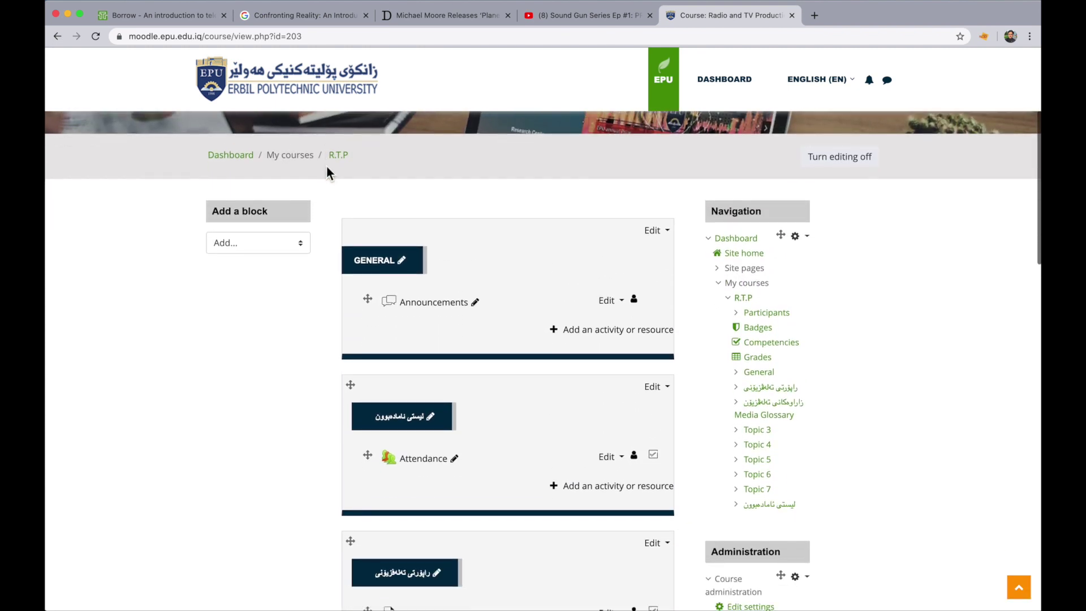
Turn off course editing and end the messaging interface tour.
{"action": "scroll", "coordinate": [328, 173], "scroll_direction": "down", "scroll_amount": 3}
{"action": "scroll", "coordinate": [327, 168], "scroll_direction": "down", "scroll_amount": 2}
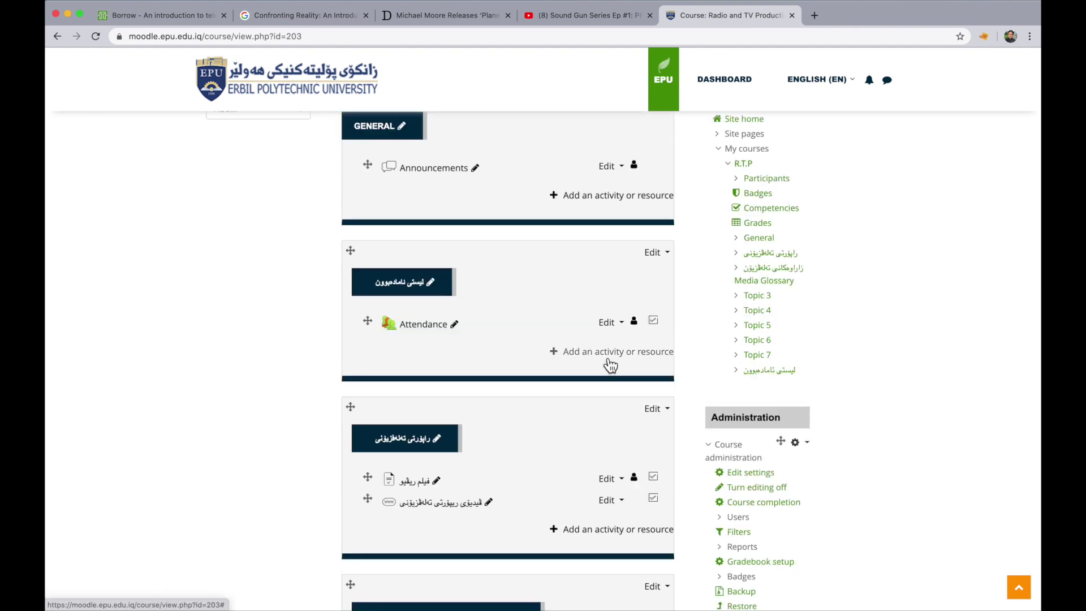
{"action": "scroll", "coordinate": [619, 388], "scroll_direction": "down", "scroll_amount": 3}
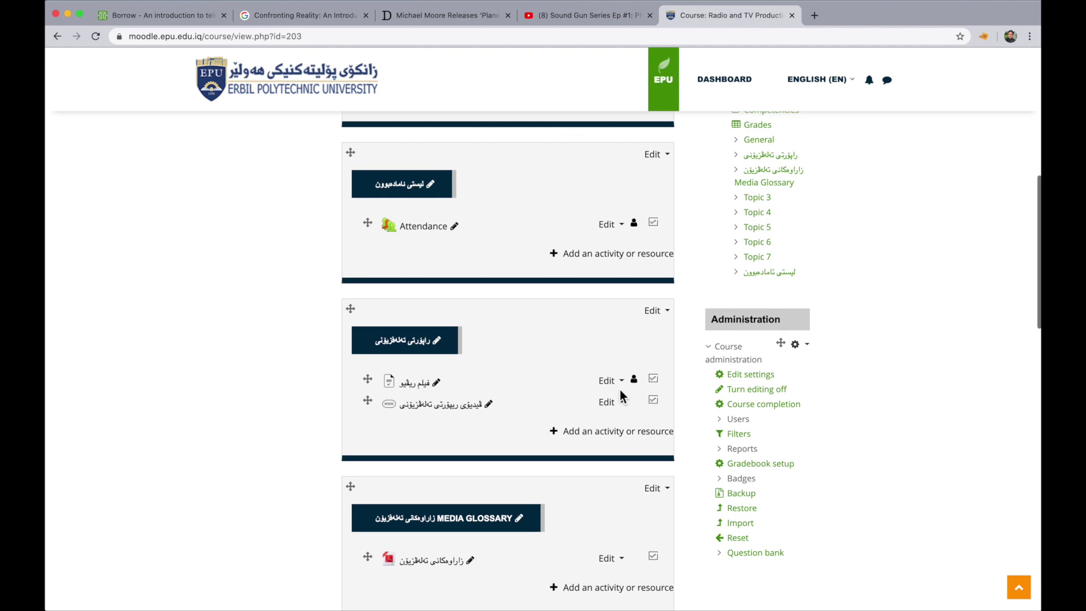
{"action": "left_click", "coordinate": [757, 391]}
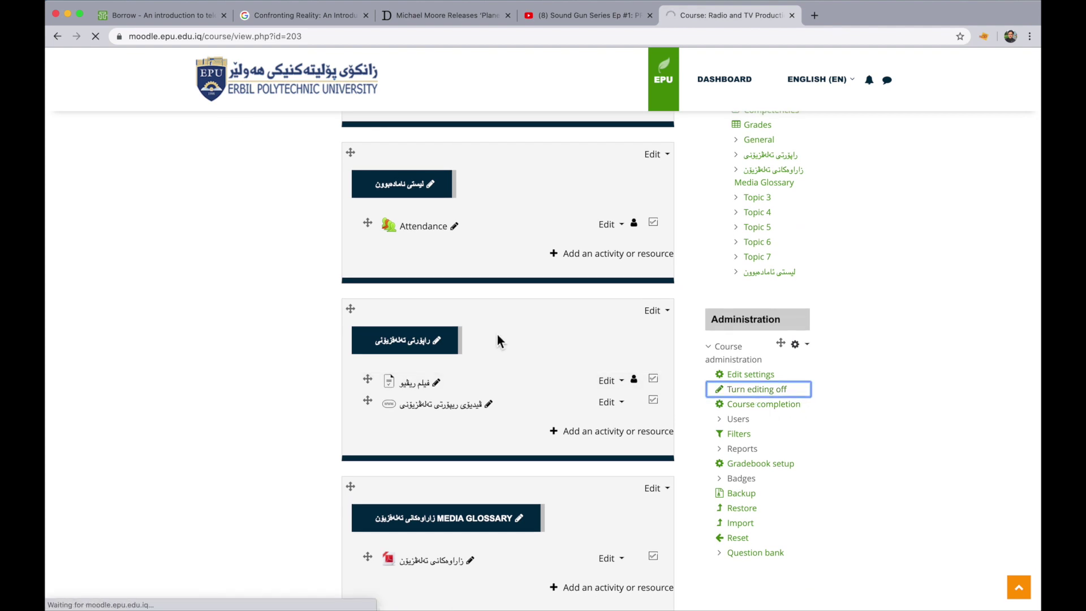
{"action": "scroll", "coordinate": [433, 299], "scroll_direction": "down", "scroll_amount": 3}
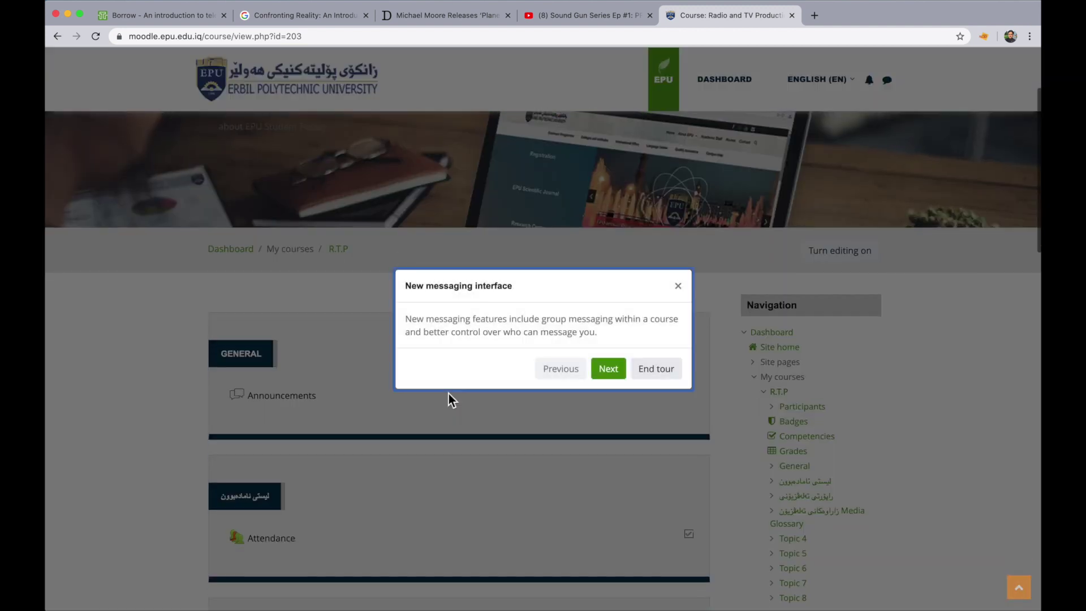
{"action": "left_click", "coordinate": [654, 369]}
{"action": "scroll", "coordinate": [652, 373], "scroll_direction": "down", "scroll_amount": 2}
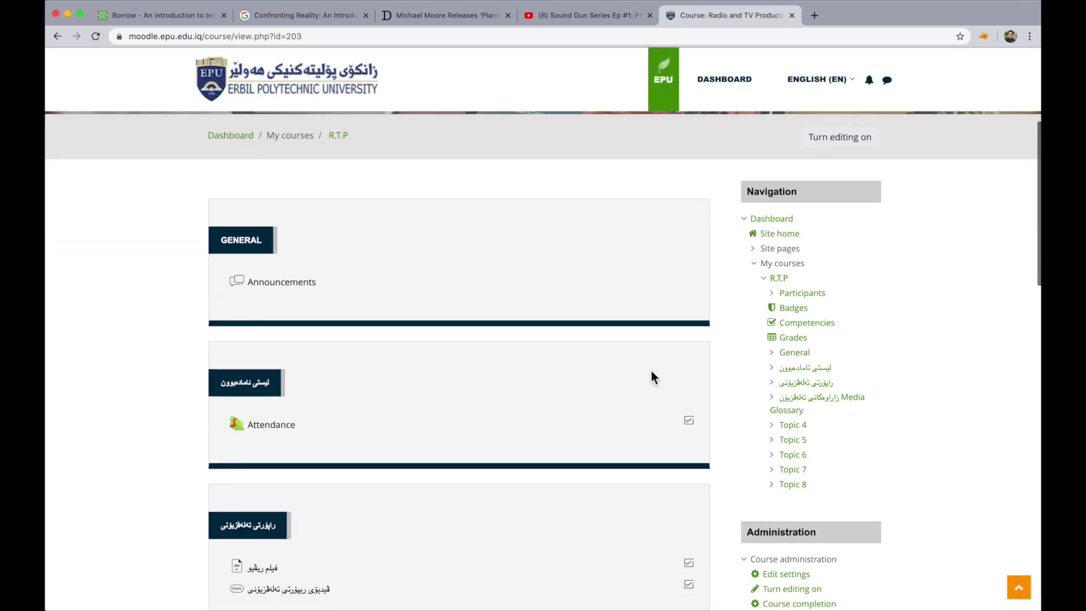
Open the Attendance activity and review its report of every student's status for the 26 April session.
{"action": "left_click", "coordinate": [274, 438]}
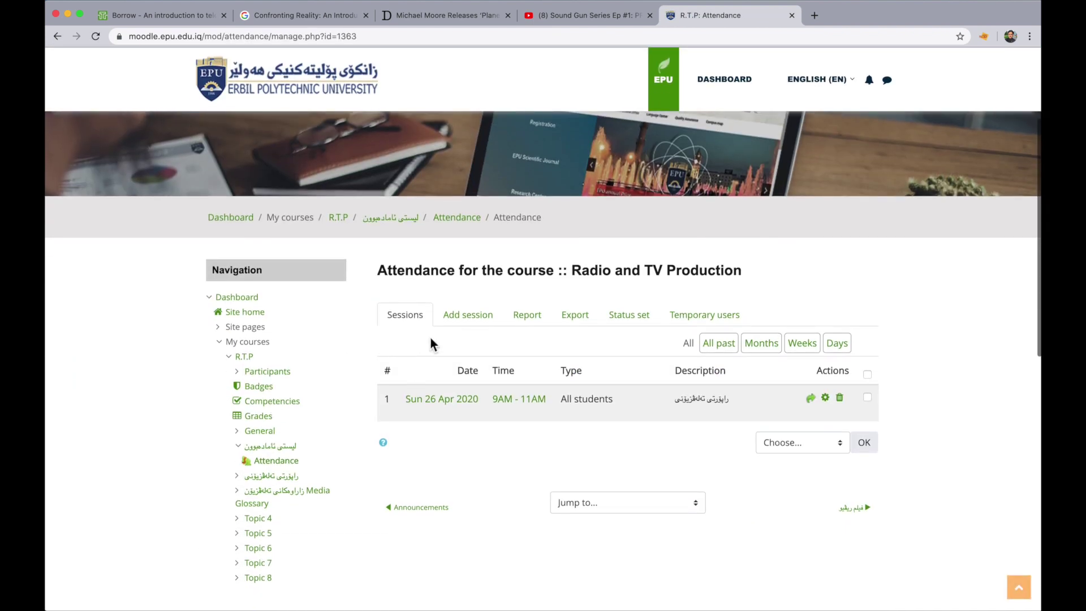
{"action": "left_click", "coordinate": [468, 315]}
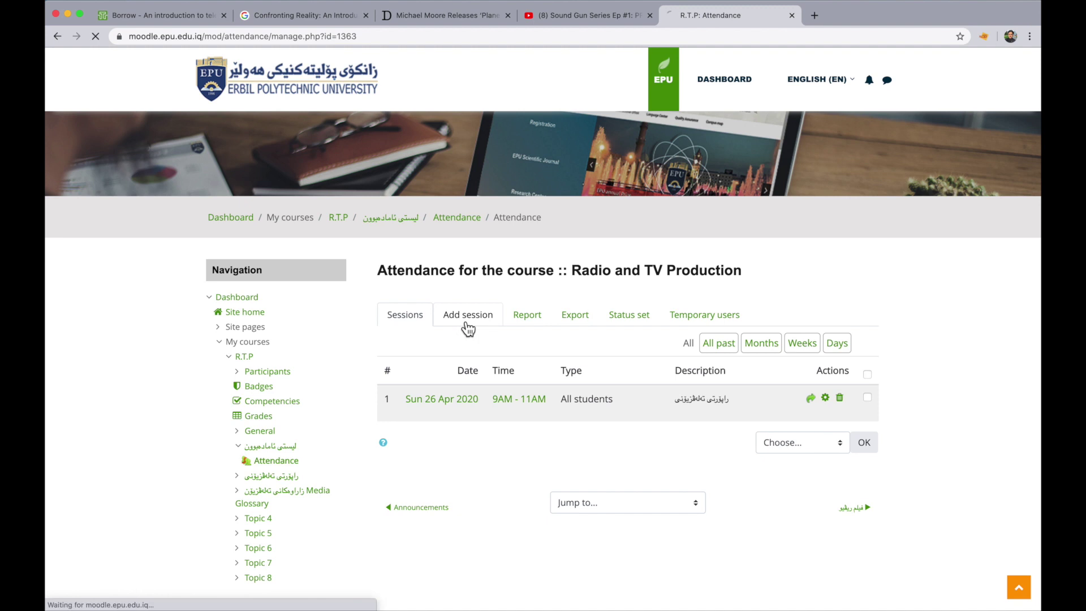
{"action": "key", "text": "super+bracketleft"}
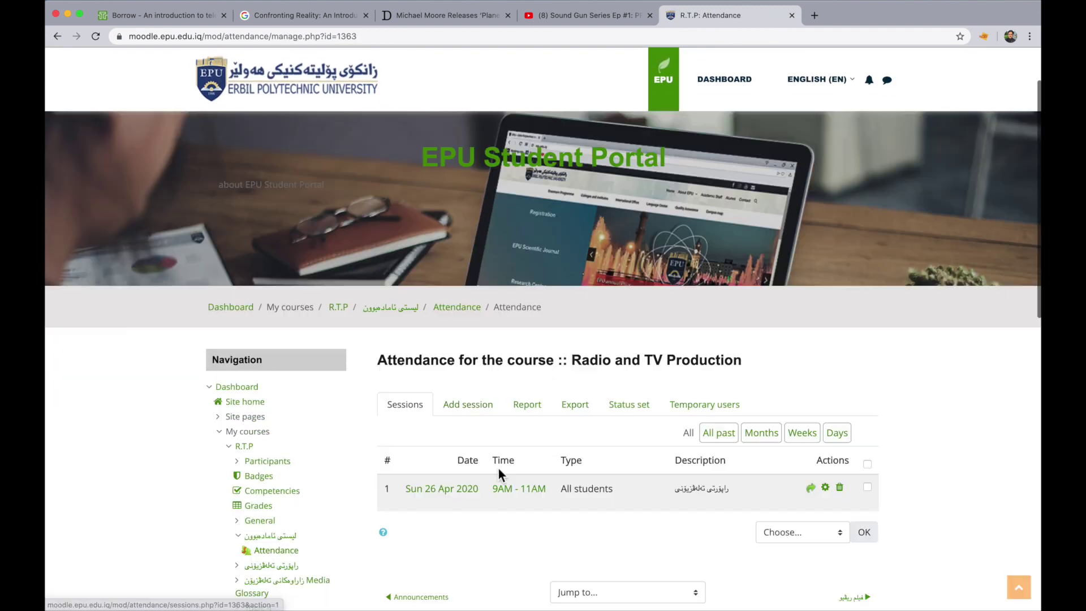
{"action": "left_click", "coordinate": [532, 415]}
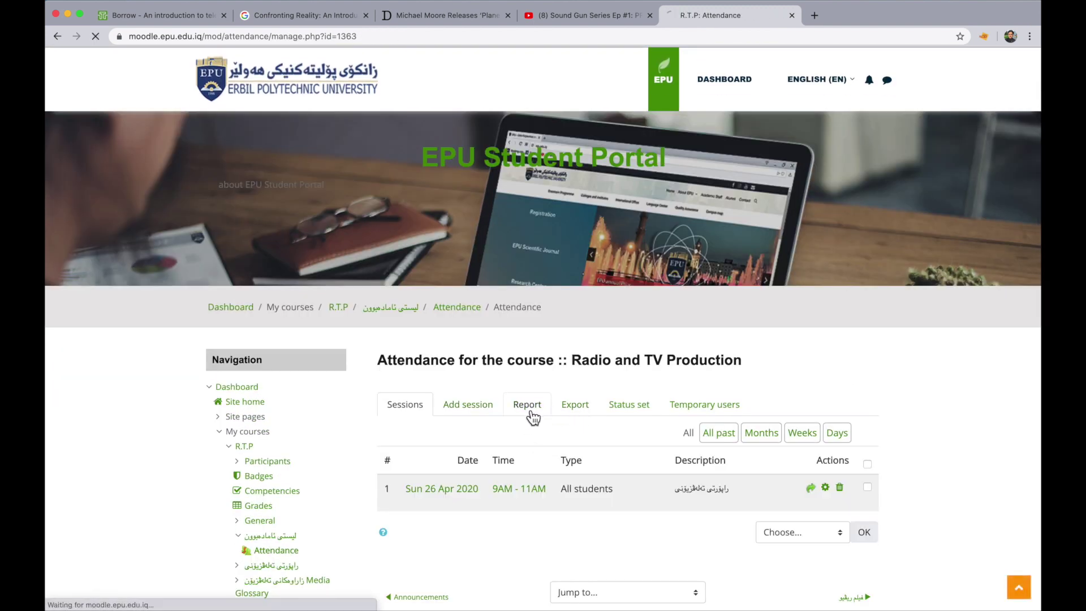
{"action": "scroll", "coordinate": [533, 418], "scroll_direction": "down", "scroll_amount": 5}
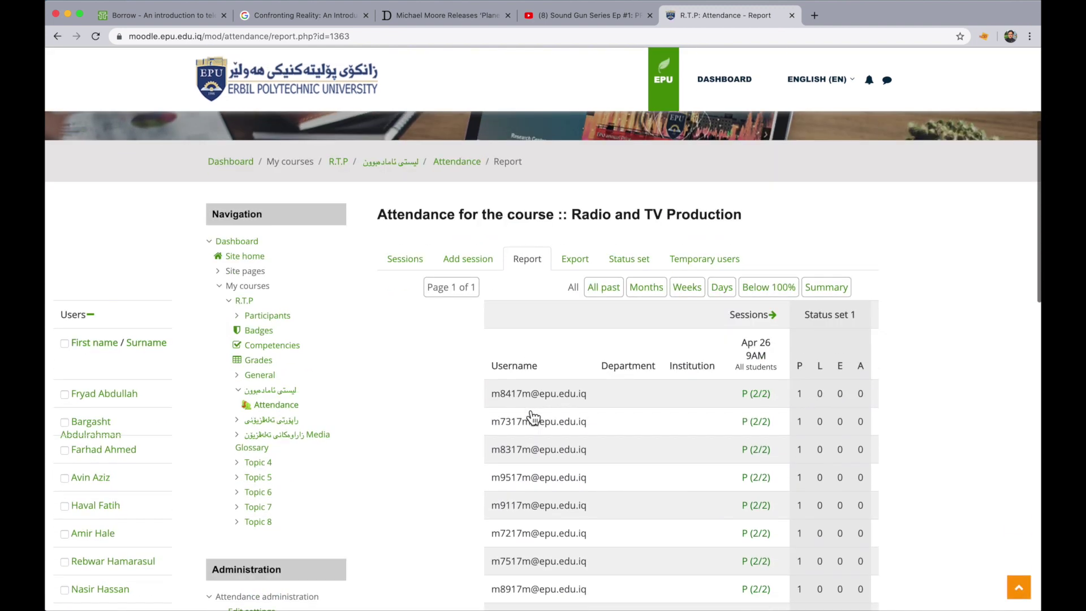
{"action": "scroll", "coordinate": [532, 418], "scroll_direction": "down", "scroll_amount": 8}
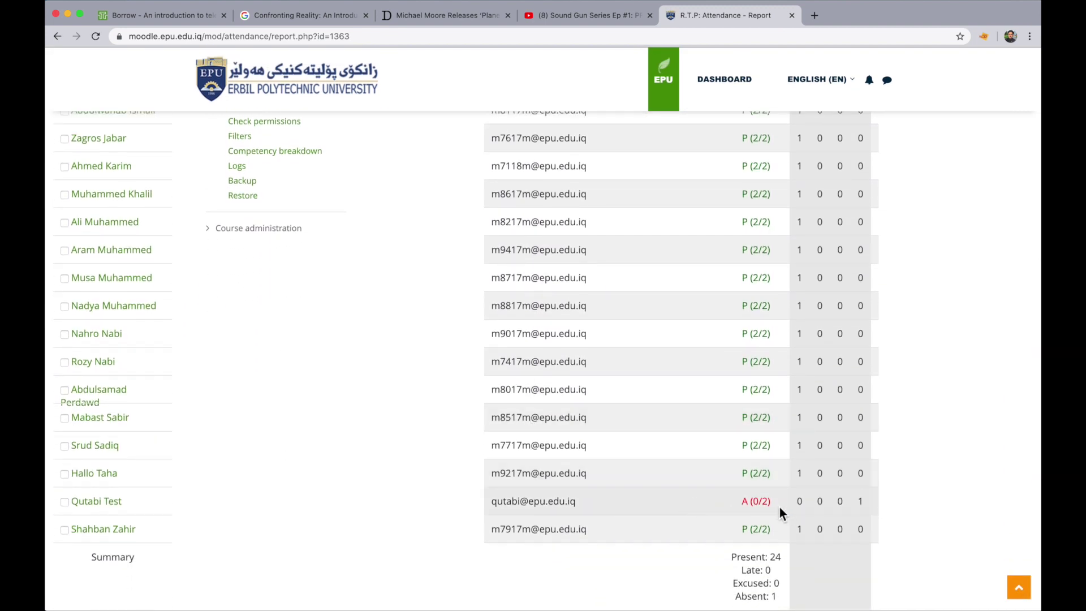
{"action": "scroll", "coordinate": [750, 502], "scroll_direction": "up", "scroll_amount": 7}
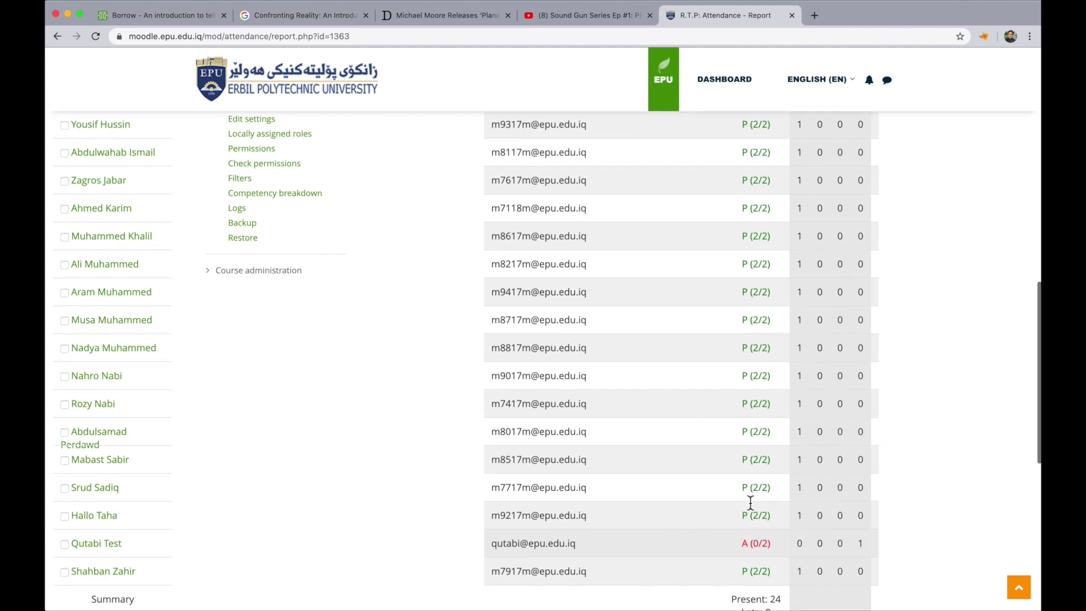
{"action": "scroll", "coordinate": [826, 320], "scroll_direction": "up", "scroll_amount": 5}
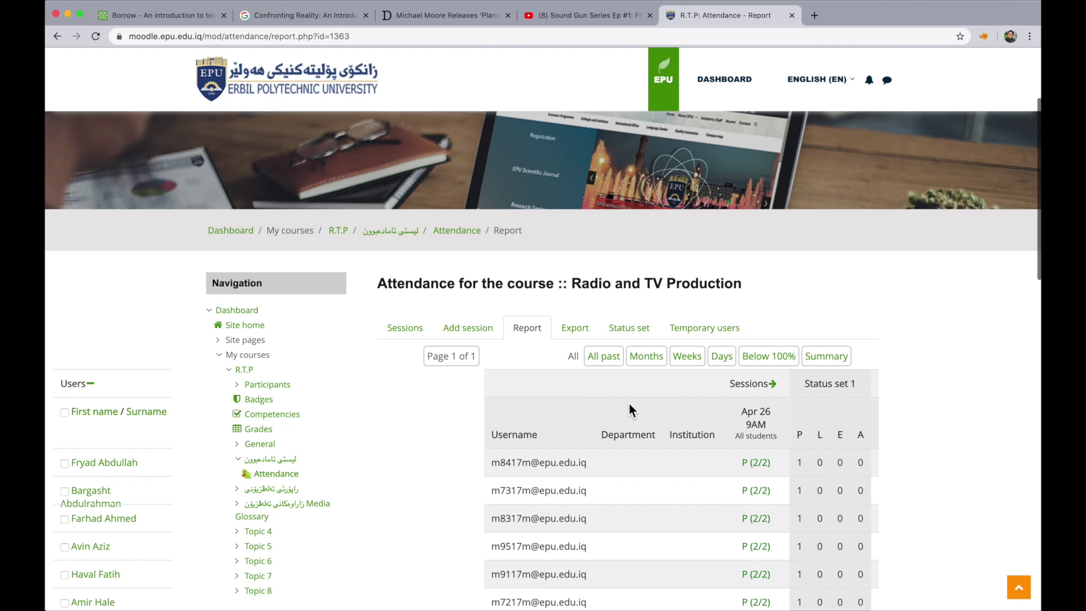
Open the attendance export settings and choose Download in Excel format.
{"action": "left_click", "coordinate": [578, 332]}
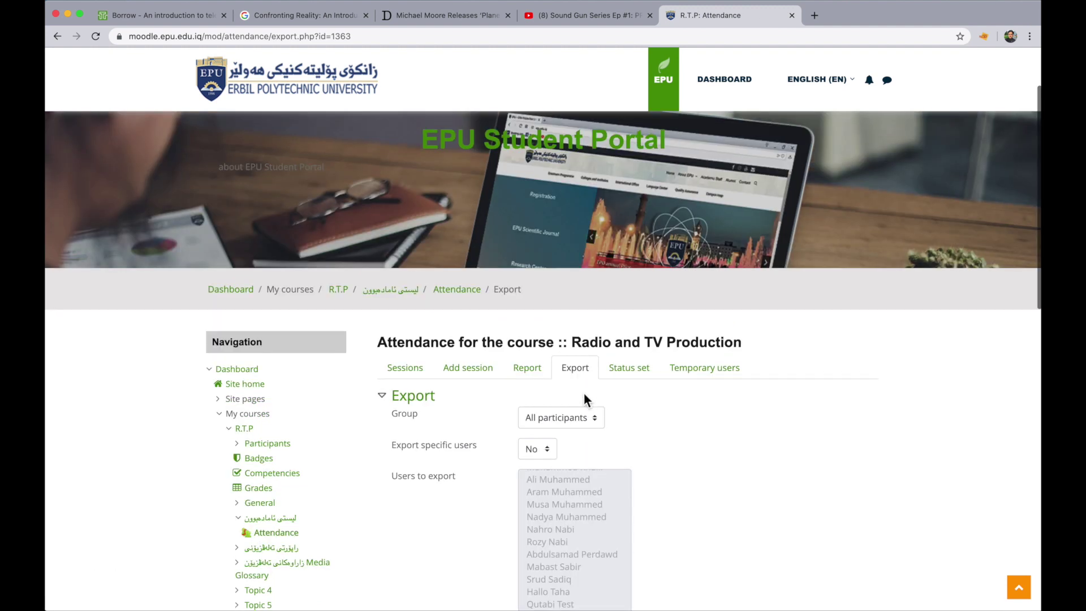
{"action": "scroll", "coordinate": [585, 396], "scroll_direction": "down", "scroll_amount": 3}
{"action": "scroll", "coordinate": [585, 394], "scroll_direction": "down", "scroll_amount": 5}
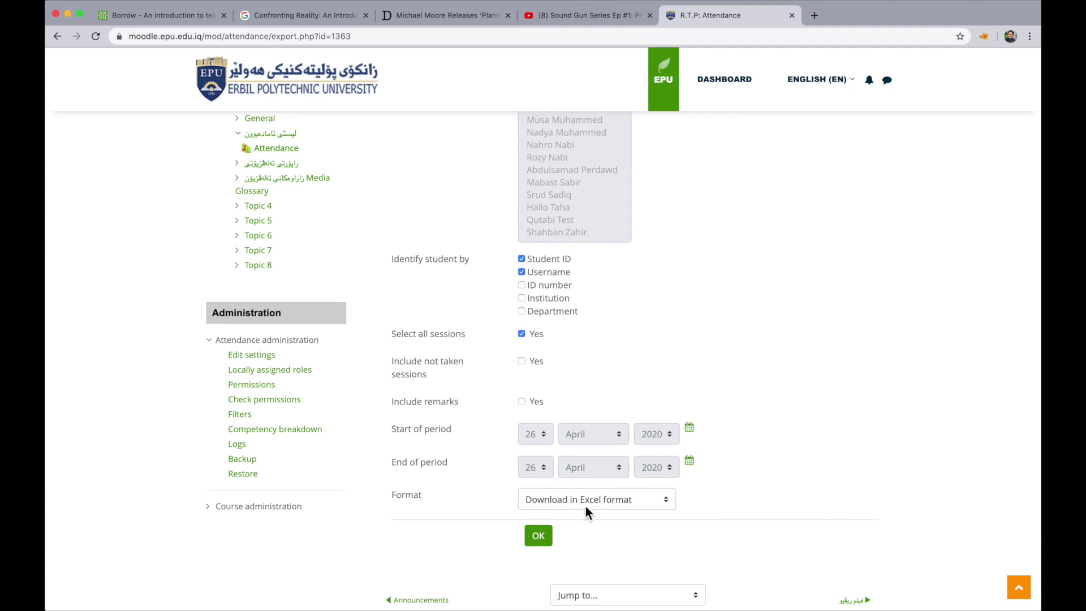
{"action": "left_click", "coordinate": [593, 501]}
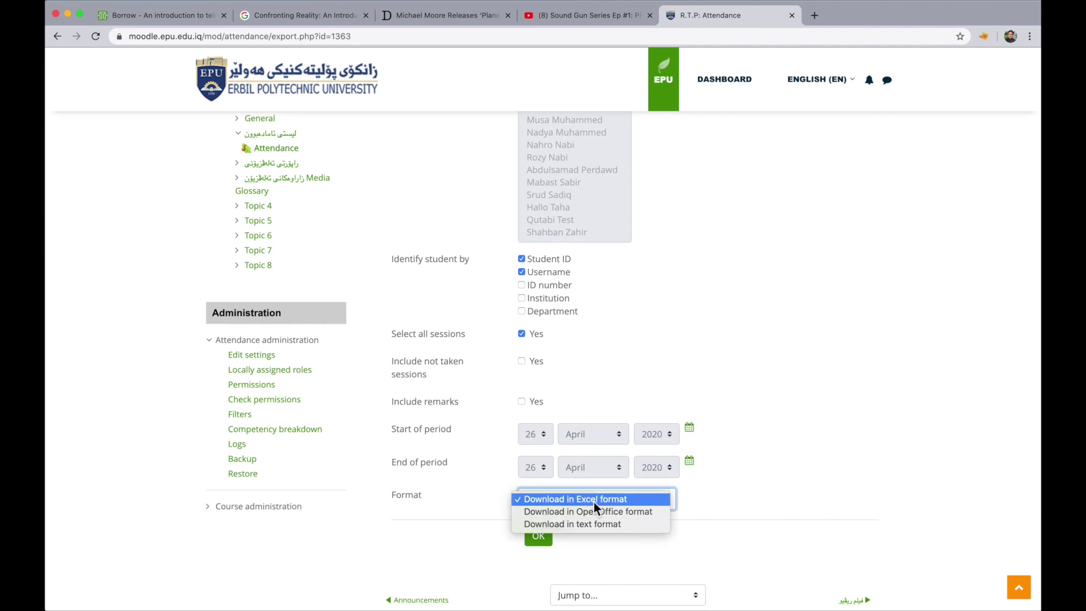
{"action": "left_click", "coordinate": [593, 500]}
{"action": "left_click", "coordinate": [593, 501]}
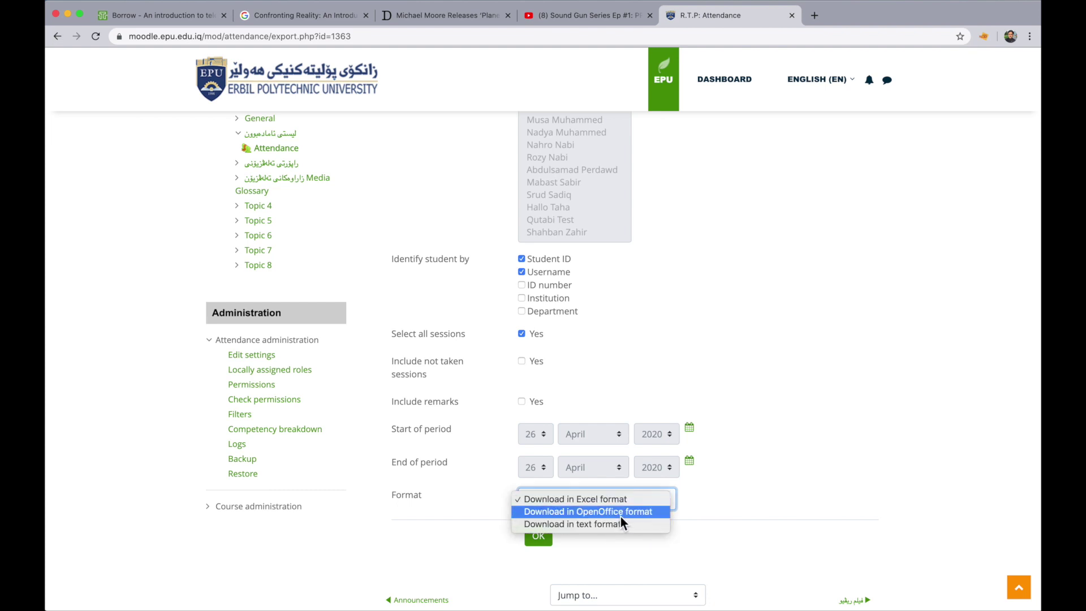
{"action": "left_click", "coordinate": [612, 497]}
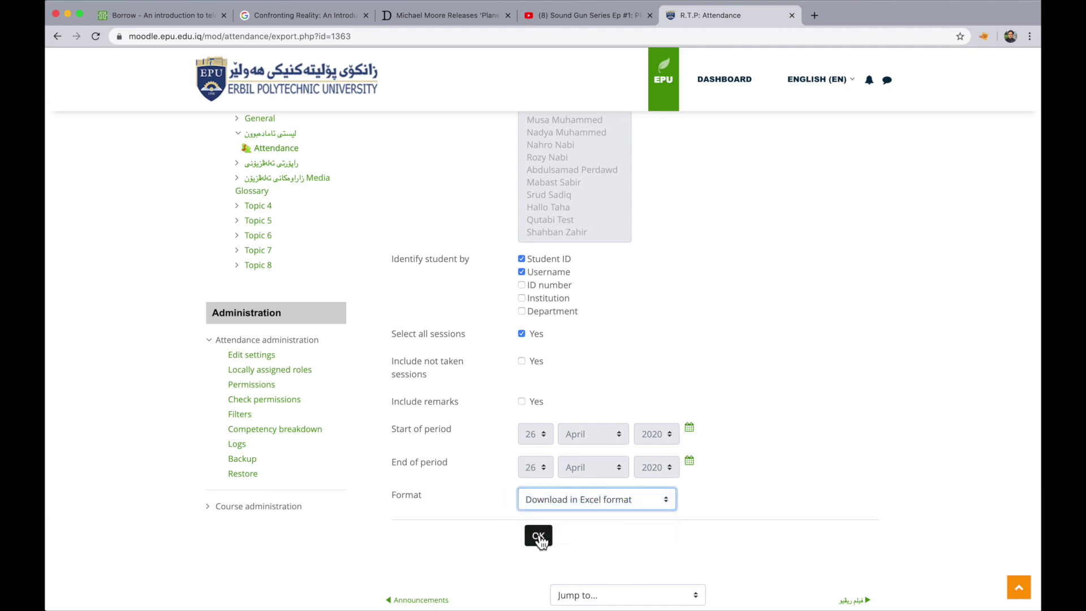
Export the attendance, save the spreadsheet to the Desktop and open the downloaded file in Excel.
{"action": "scroll", "coordinate": [607, 279], "scroll_direction": "up", "scroll_amount": 2}
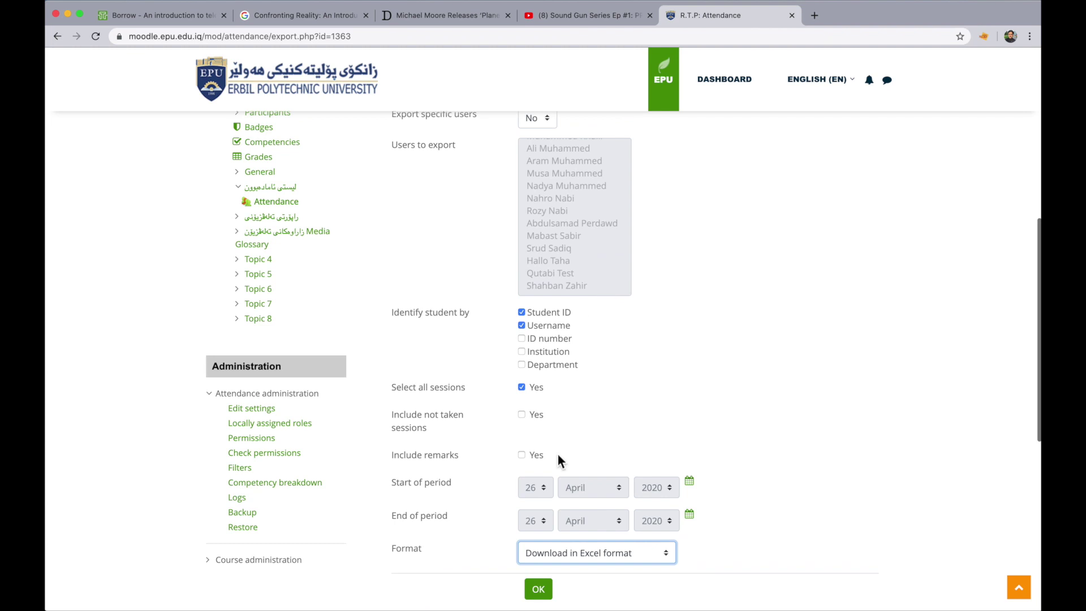
{"action": "left_click", "coordinate": [539, 590]}
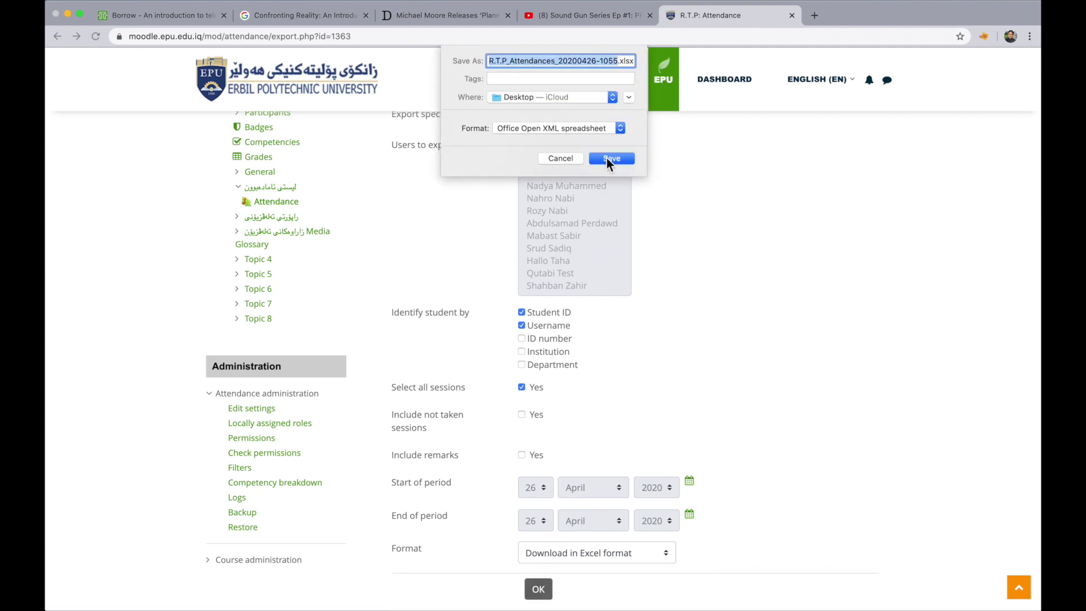
{"action": "left_click", "coordinate": [616, 159]}
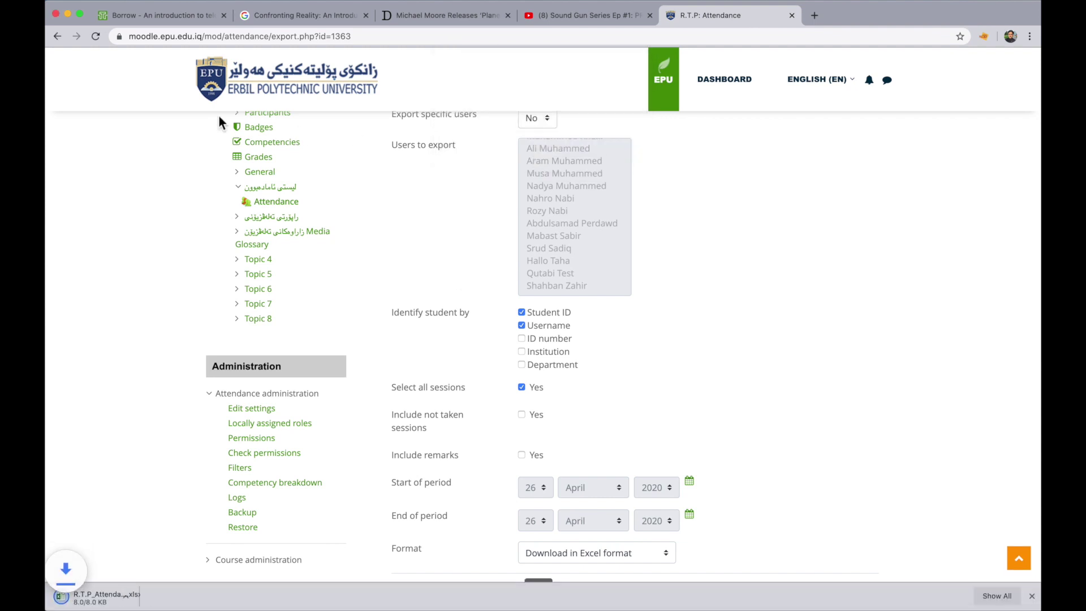
{"action": "left_click", "coordinate": [63, 601]}
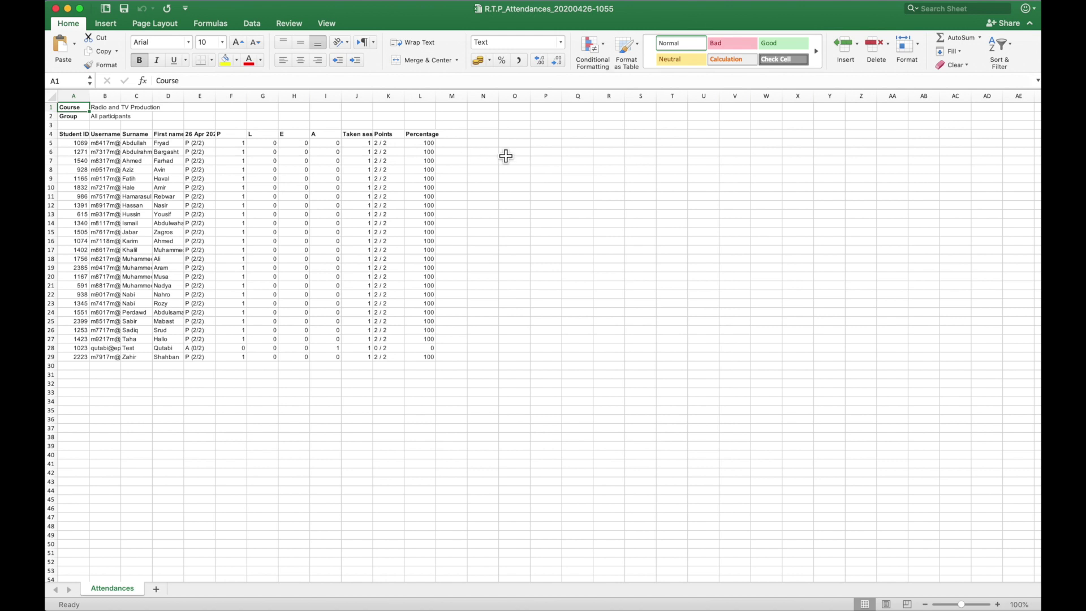
Check the absent student's points in cell K28 of the exported attendance sheet and close the workbook.
{"action": "left_click", "coordinate": [387, 349]}
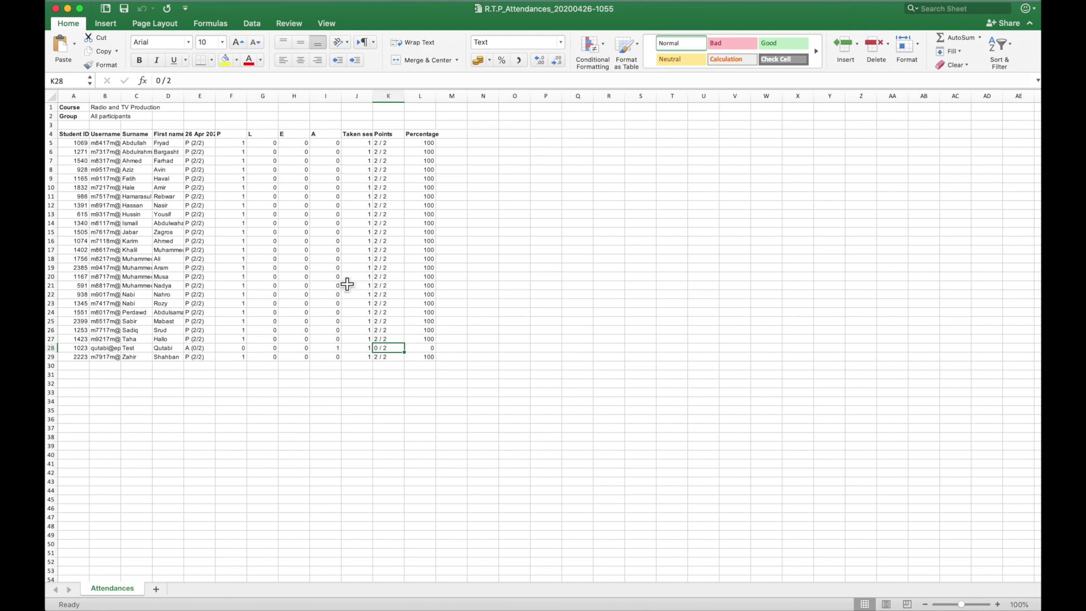
{"action": "left_click", "coordinate": [56, 9]}
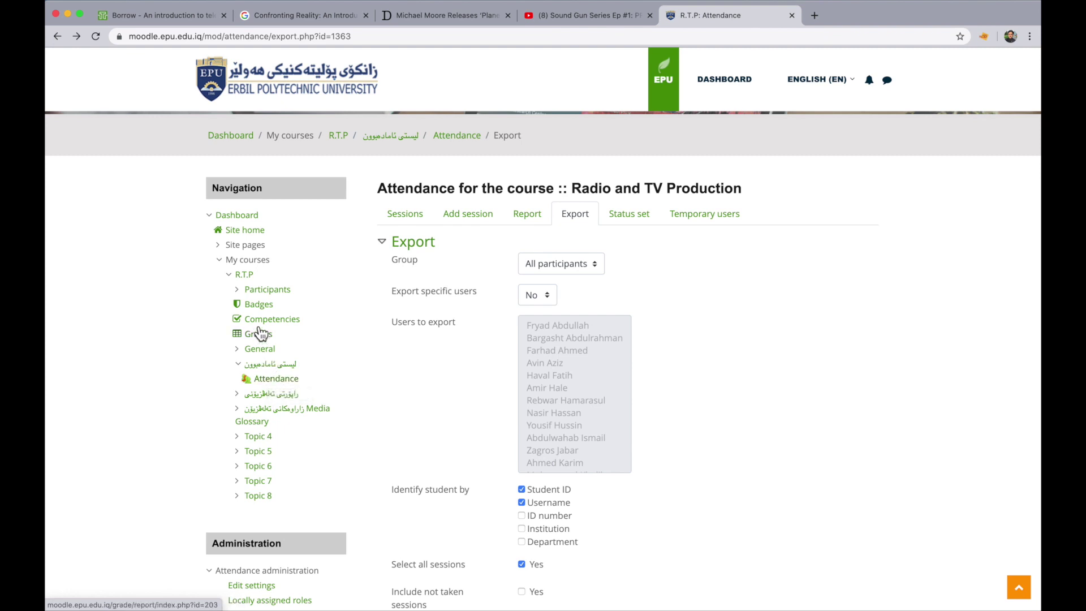
Return to the R.T.P course page, end the messaging interface tour and view the Attendance activity's section.
{"action": "left_click", "coordinate": [247, 276]}
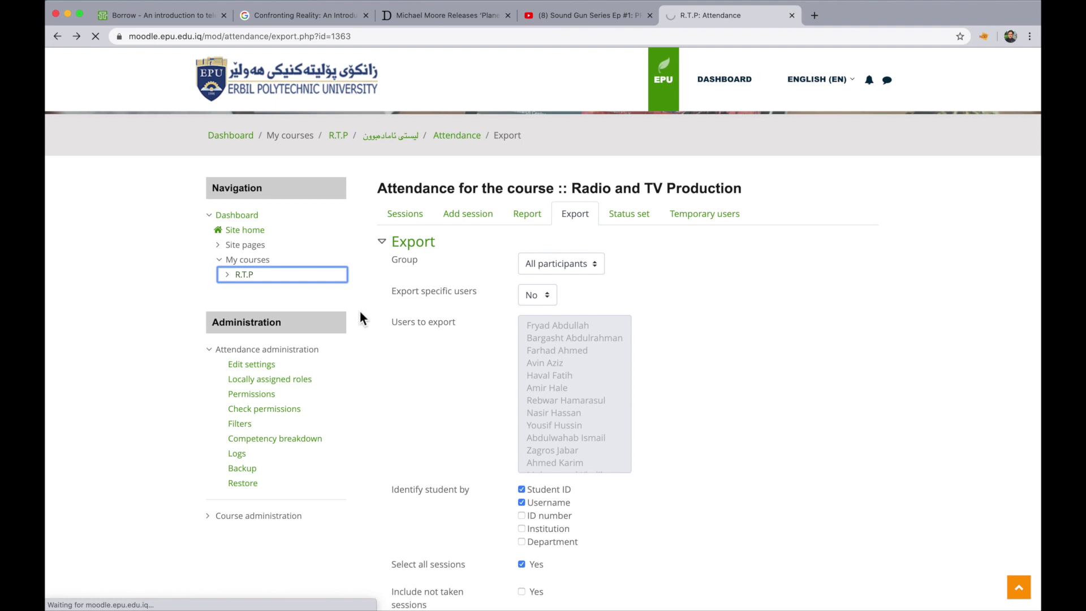
{"action": "scroll", "coordinate": [534, 466], "scroll_direction": "down", "scroll_amount": 10}
{"action": "scroll", "coordinate": [534, 466], "scroll_direction": "up", "scroll_amount": 2}
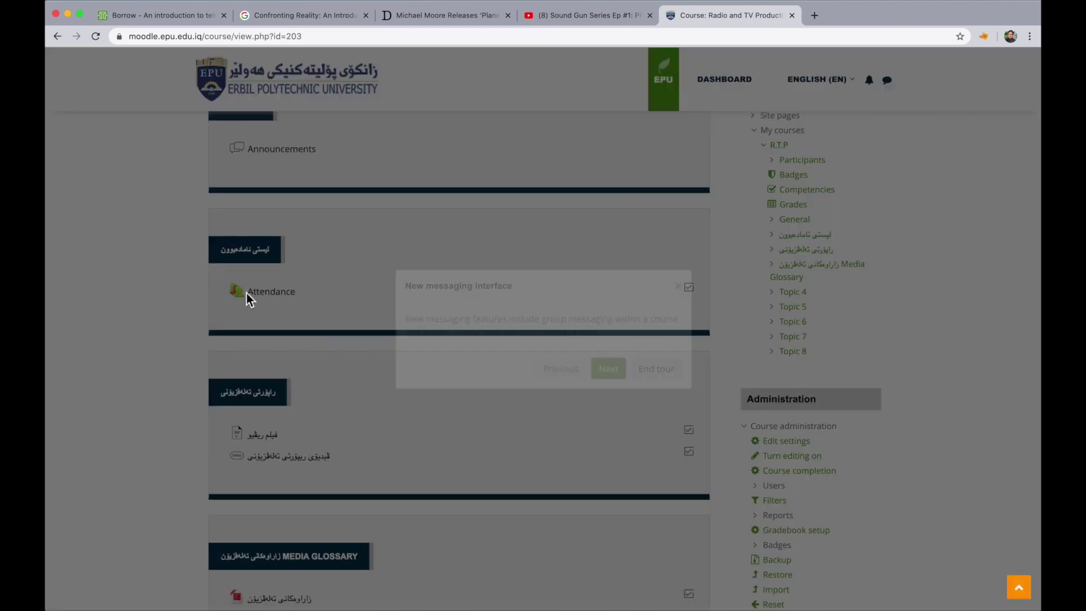
{"action": "left_click", "coordinate": [659, 370]}
{"action": "scroll", "coordinate": [279, 256], "scroll_direction": "up", "scroll_amount": 1}
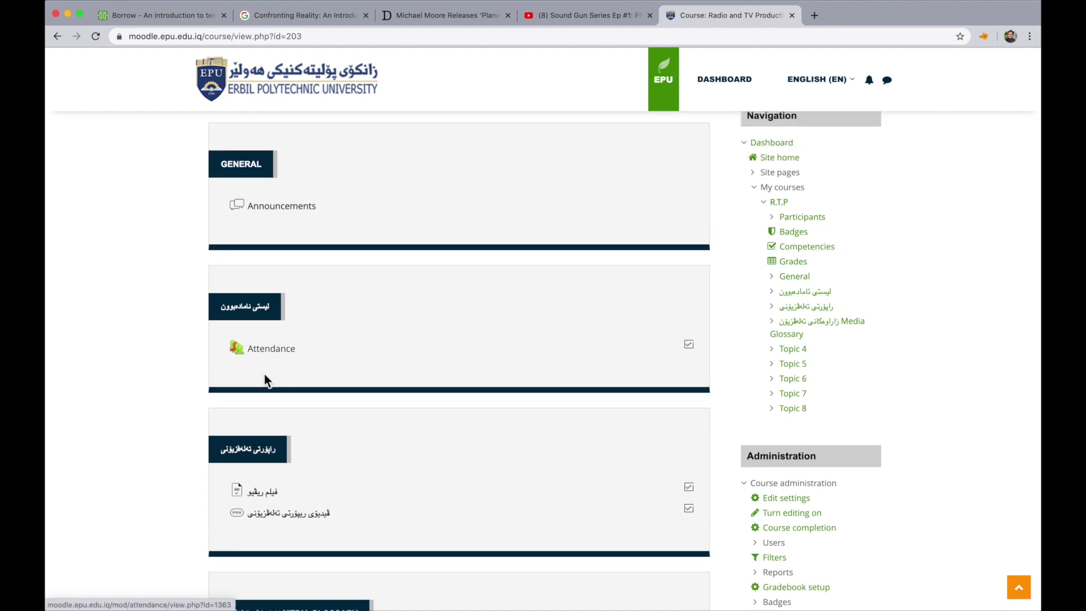
{"action": "scroll", "coordinate": [308, 363], "scroll_direction": "down", "scroll_amount": 1}
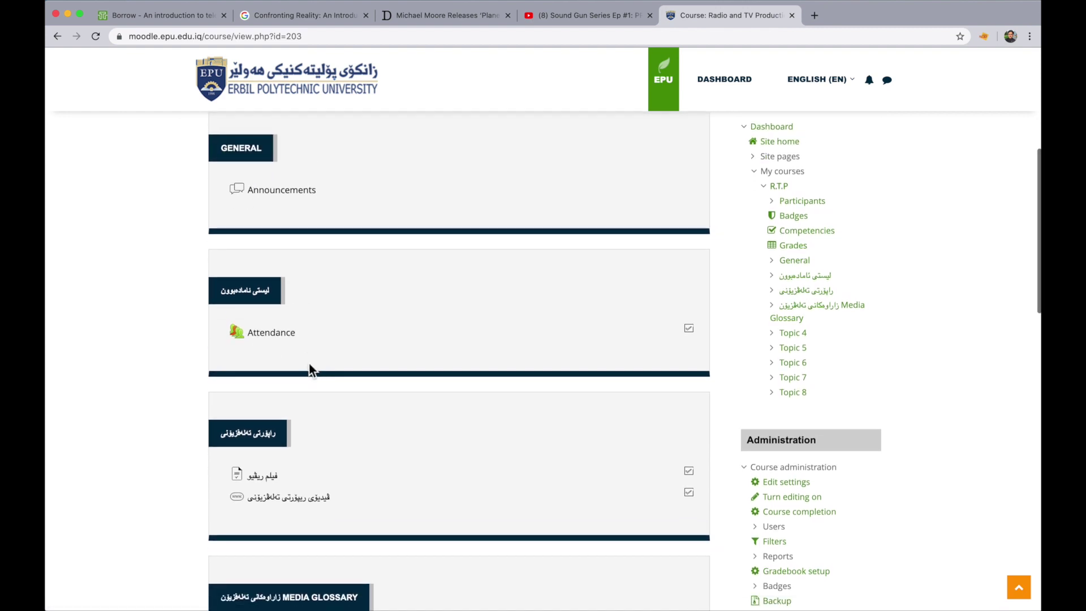
{"action": "scroll", "coordinate": [272, 346], "scroll_direction": "up", "scroll_amount": 1}
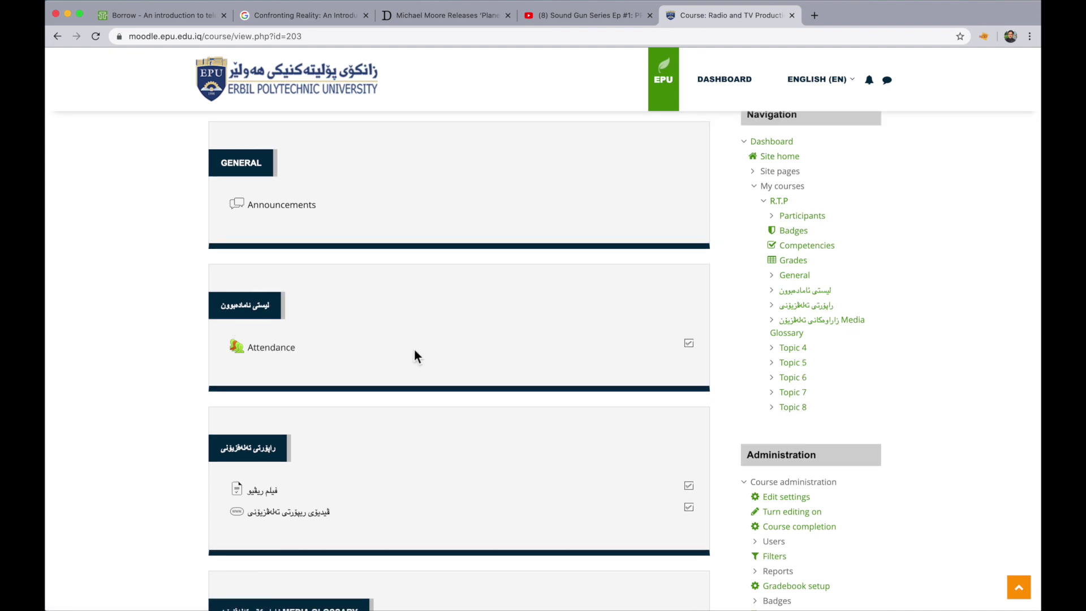
{"action": "scroll", "coordinate": [414, 349], "scroll_direction": "down", "scroll_amount": 1}
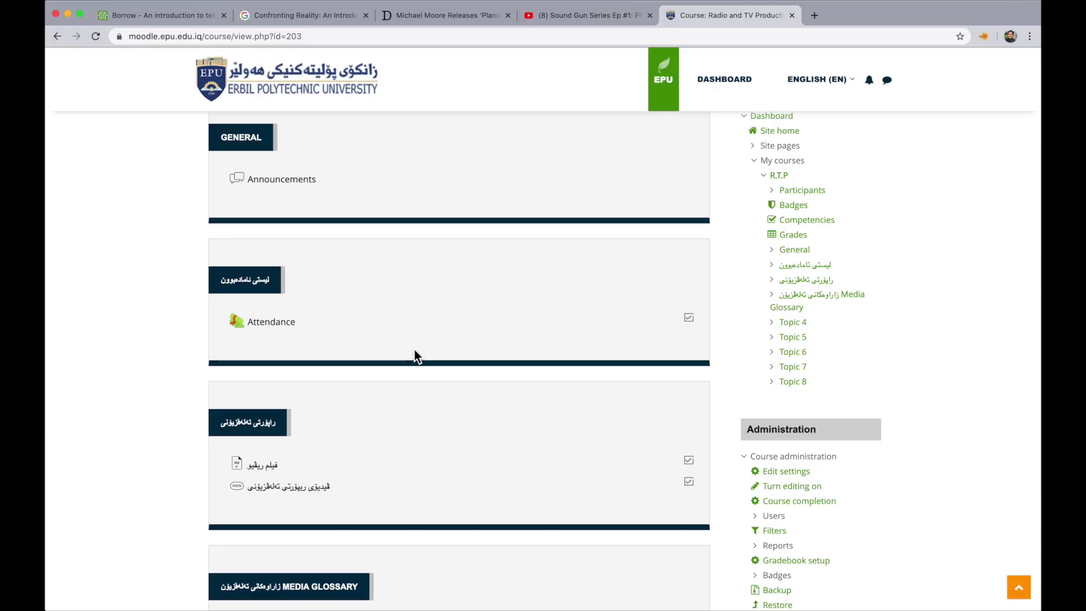